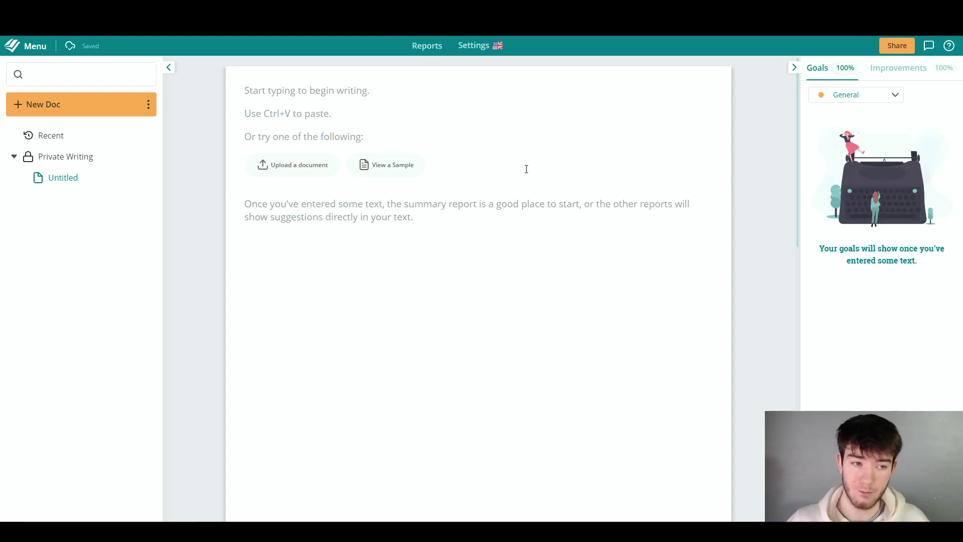
pyautogui.click(30, 50)
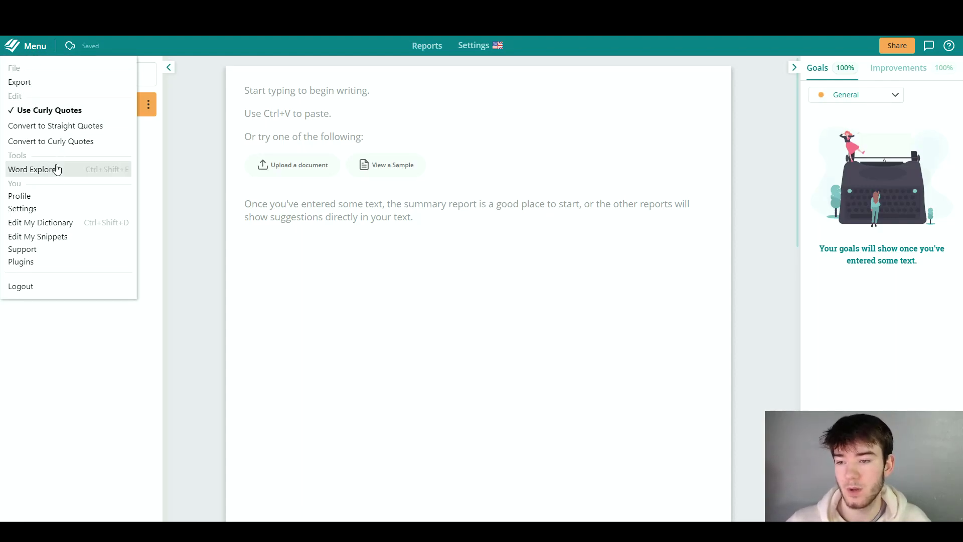
pyautogui.click(165, 268)
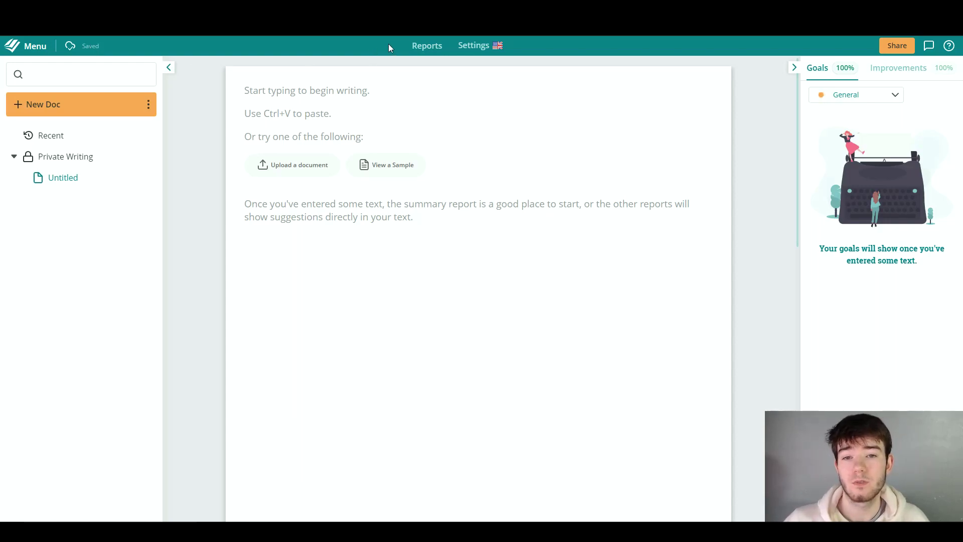
pyautogui.click(424, 50)
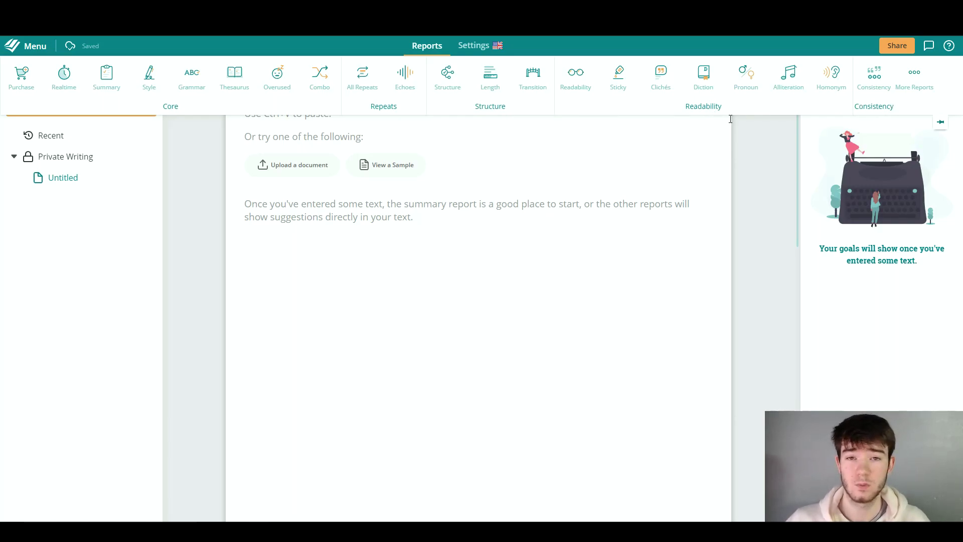
pyautogui.click(486, 51)
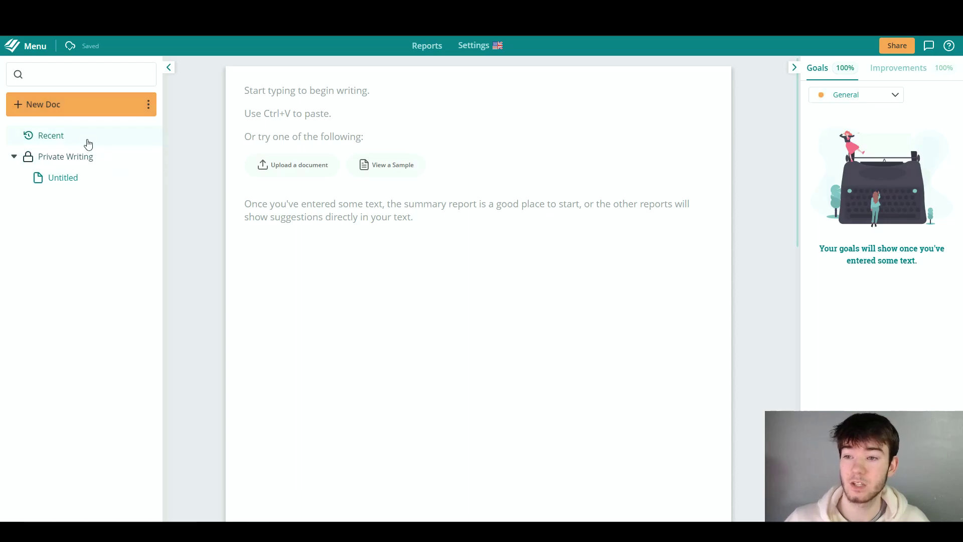
pyautogui.moveTo(93, 185)
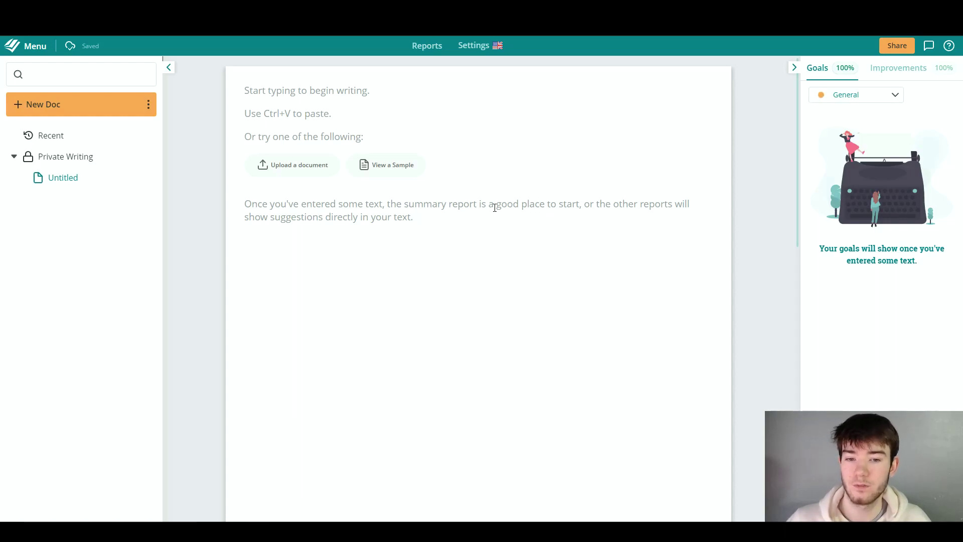
pyautogui.click(282, 94)
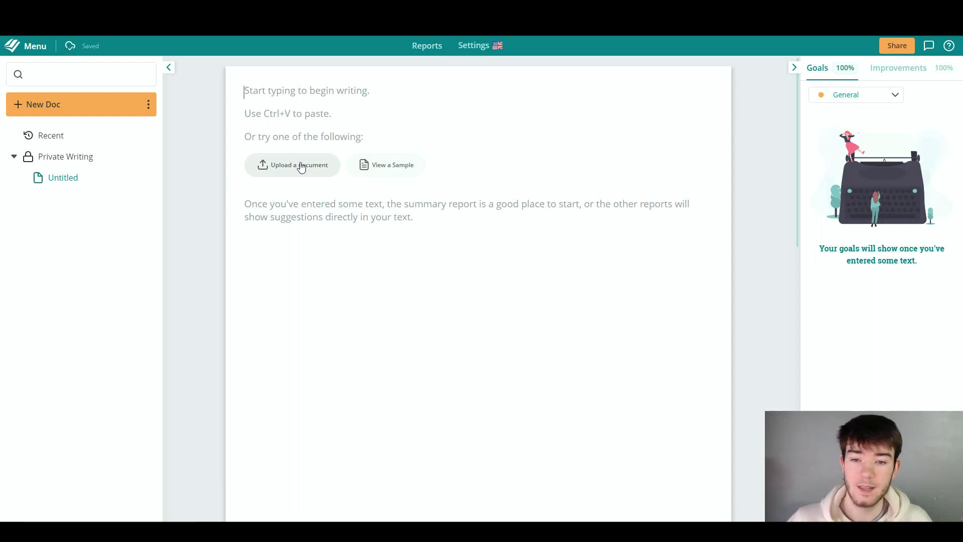
pyautogui.click(394, 171)
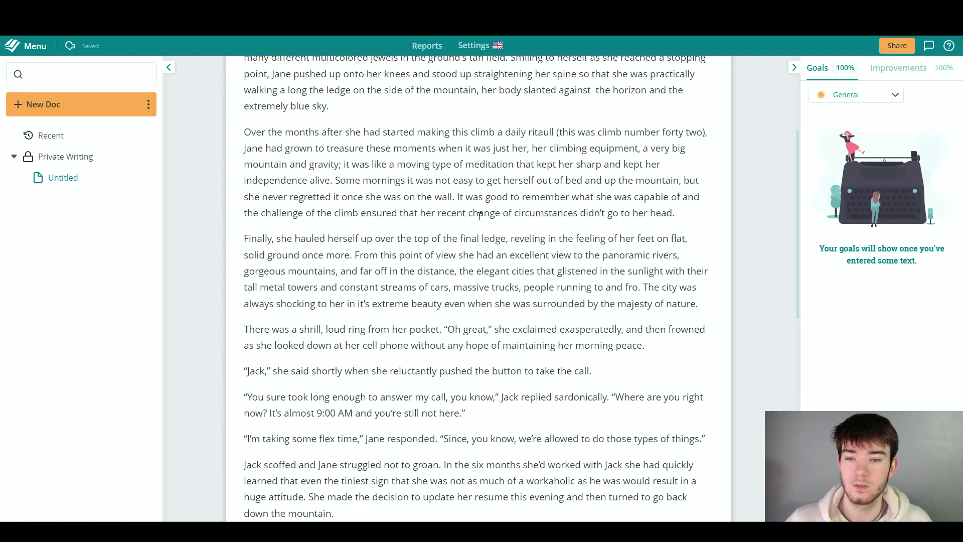
pyautogui.scroll(4, 510, 262)
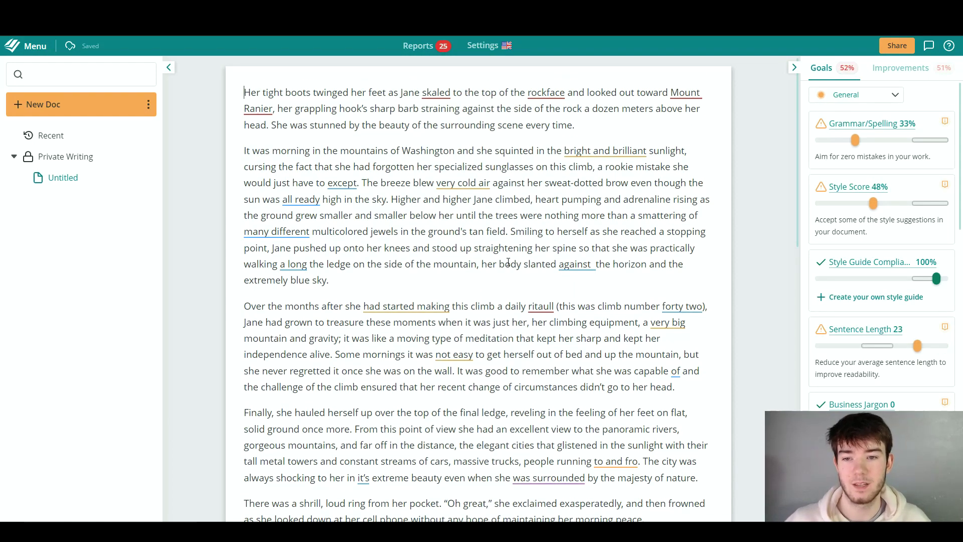
pyautogui.hotkey('ctrl', 'a')
pyautogui.press('Delete')
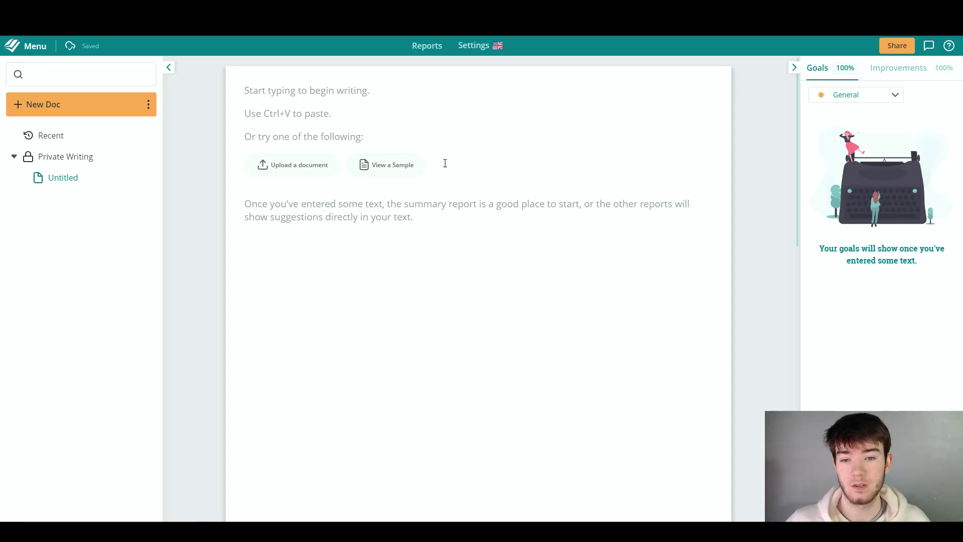
# Load the sample text into the empty Untitled document.
pyautogui.click(403, 169)
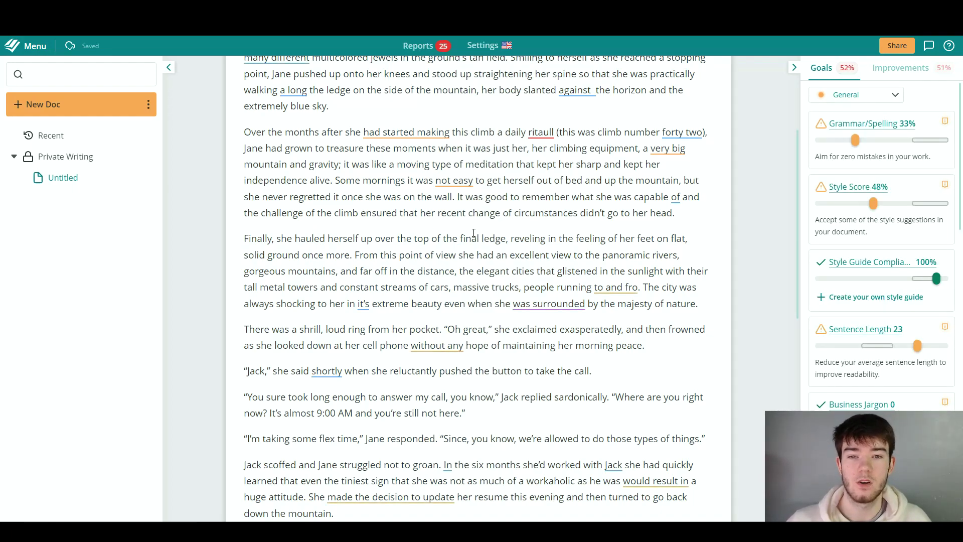
pyautogui.scroll(4, 474, 234)
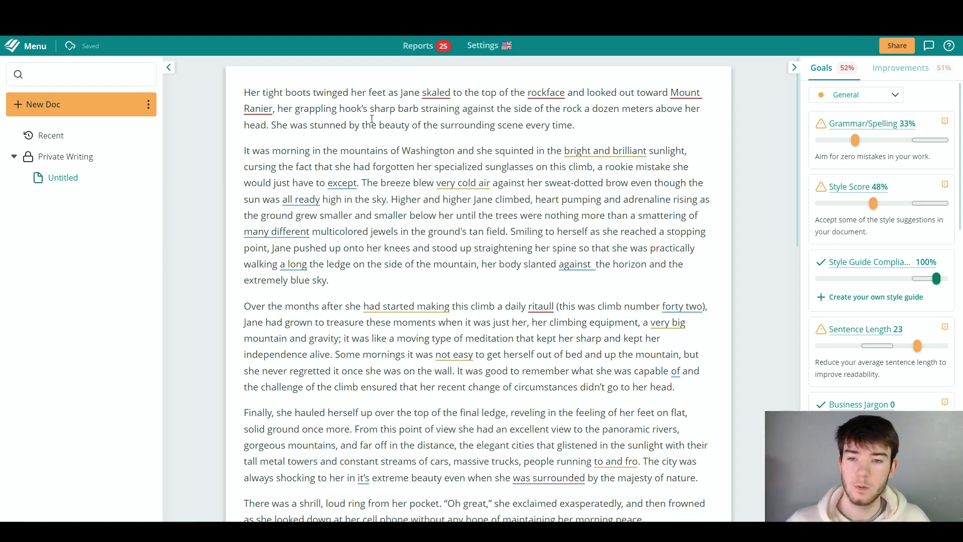
# Look at the suggestions for the misspelled word "skaled" and look through the flagged phrases in the rest of the sample text.
pyautogui.moveTo(438, 96)
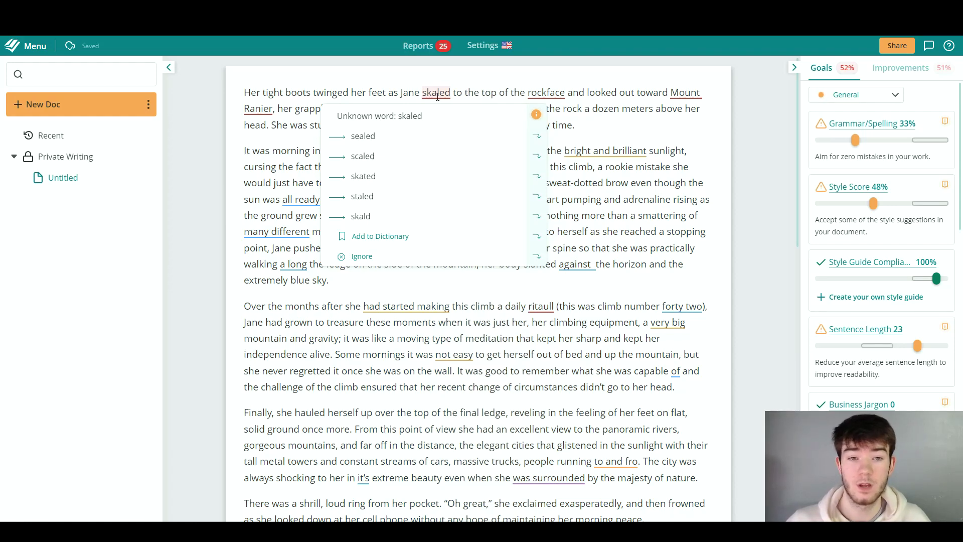
pyautogui.click(427, 55)
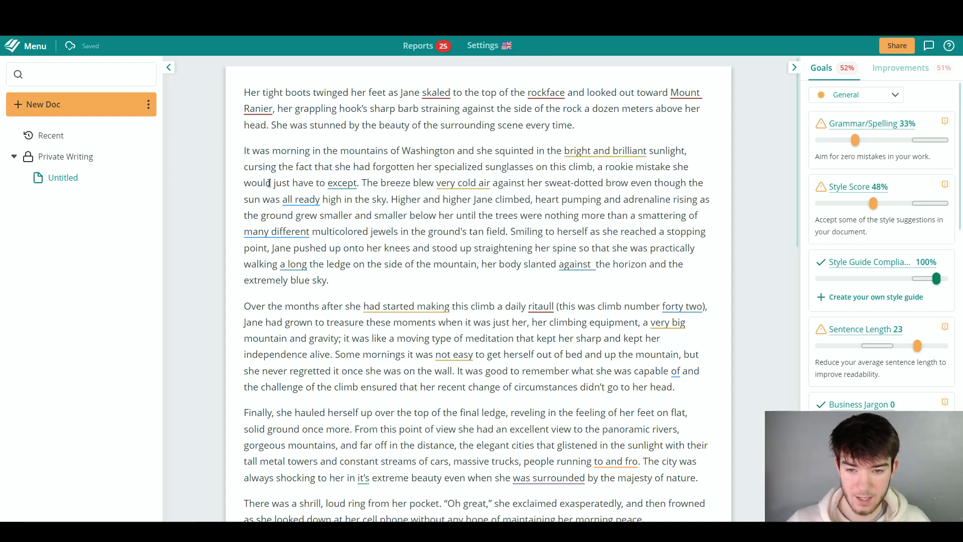
pyautogui.scroll(-1, 381, 197)
pyautogui.scroll(-2, 380, 196)
pyautogui.scroll(-2, 559, 187)
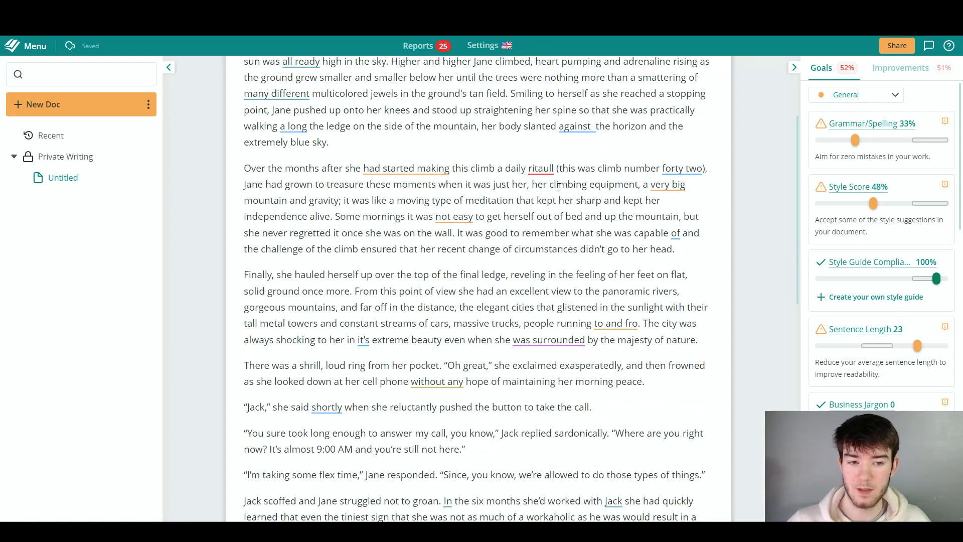
pyautogui.scroll(-2, 559, 187)
pyautogui.scroll(6, 557, 185)
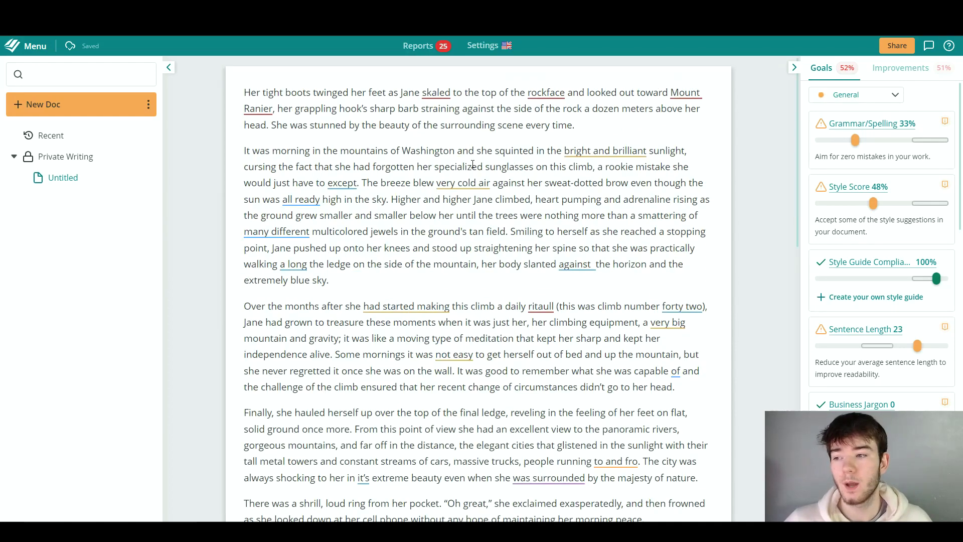
# Switch the Realtime report off and back on.
pyautogui.click(418, 46)
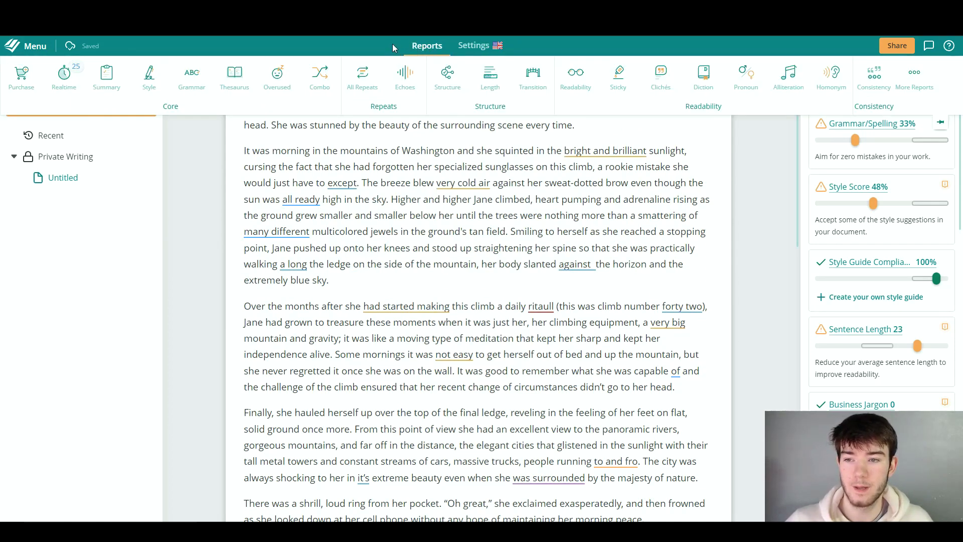
pyautogui.click(76, 81)
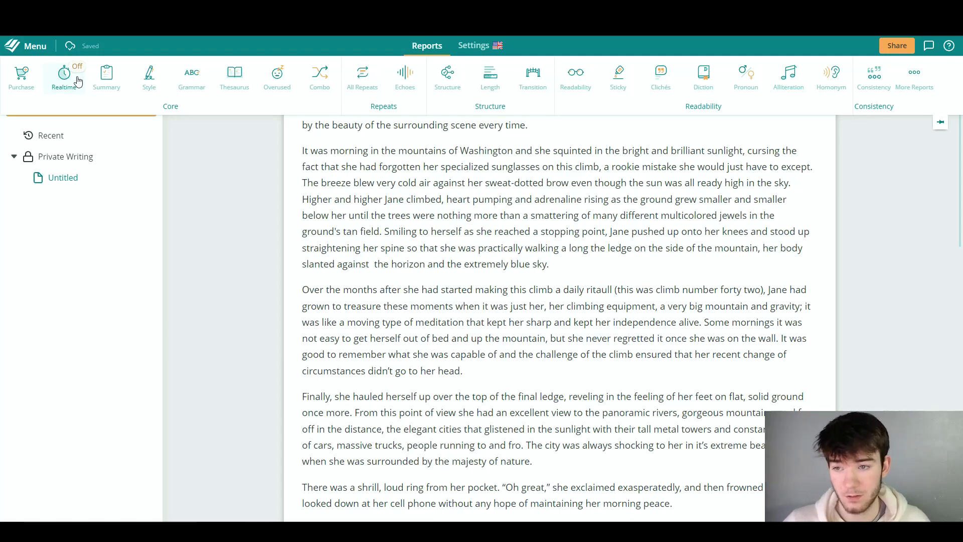
pyautogui.click(428, 49)
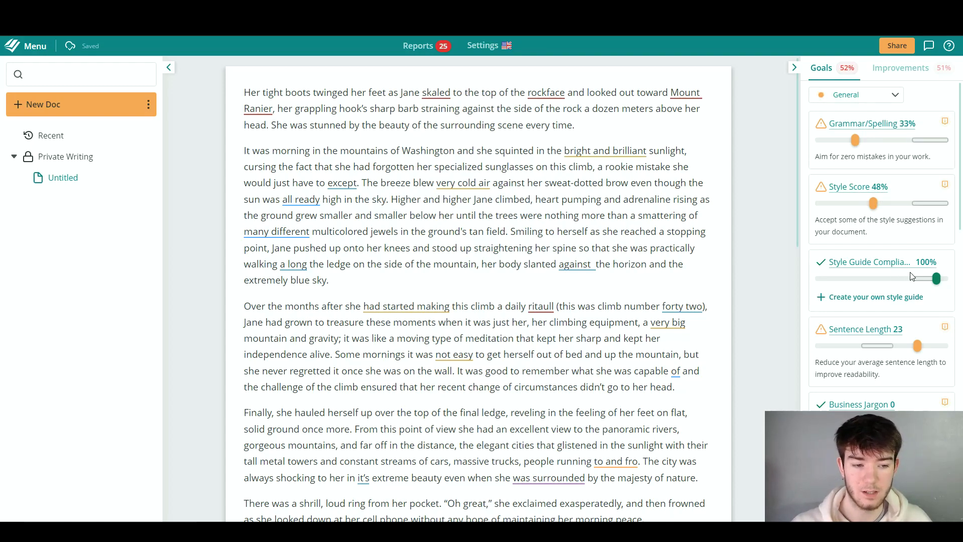
# Review the General writing goals, from Grammar/Spelling through Complex Paragraphs.
pyautogui.scroll(-1, 886, 320)
pyautogui.scroll(-4, 885, 296)
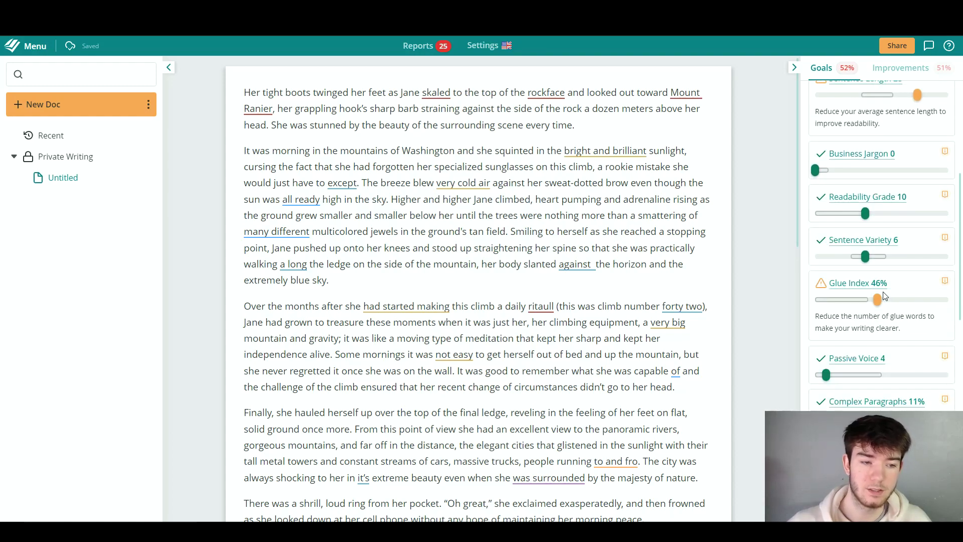
pyautogui.scroll(5, 858, 167)
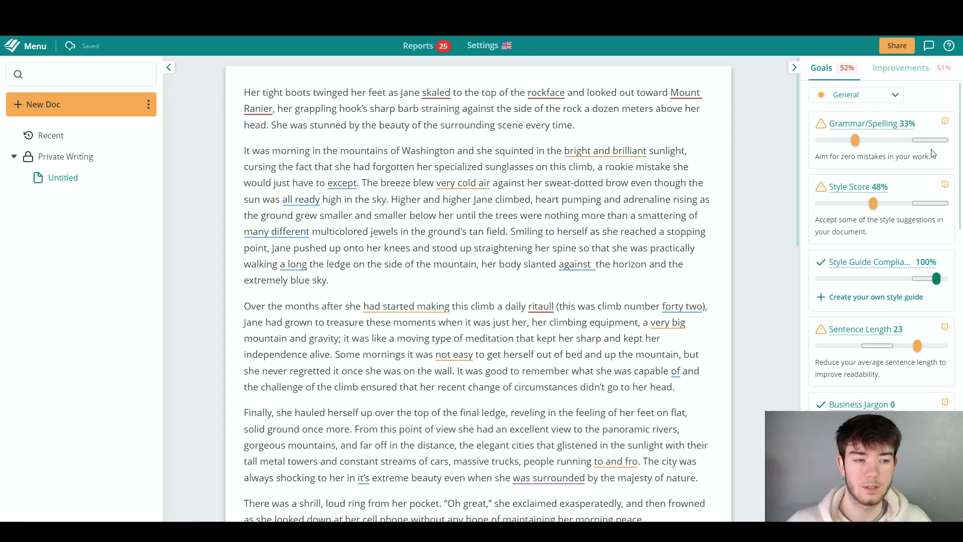
# In the first paragraph, accept the suggested corrections of "skaled" to "scaled" and "Mount Ranier" to "Mount Rainier".
pyautogui.click(441, 94)
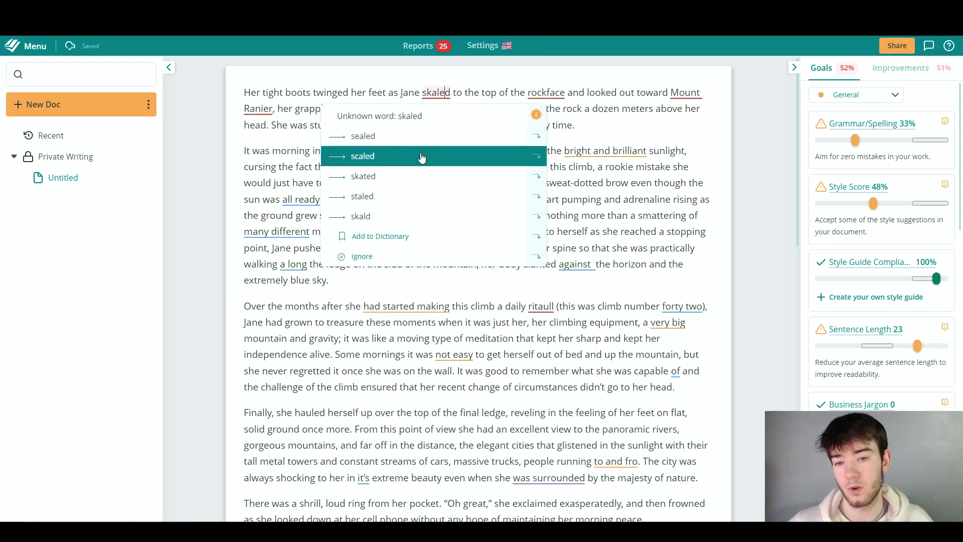
pyautogui.click(513, 91)
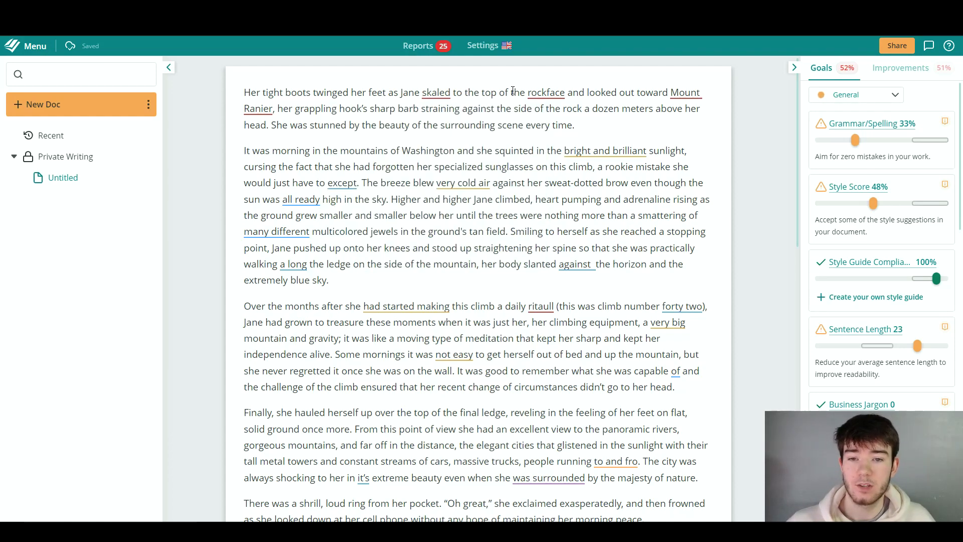
pyautogui.click(432, 91)
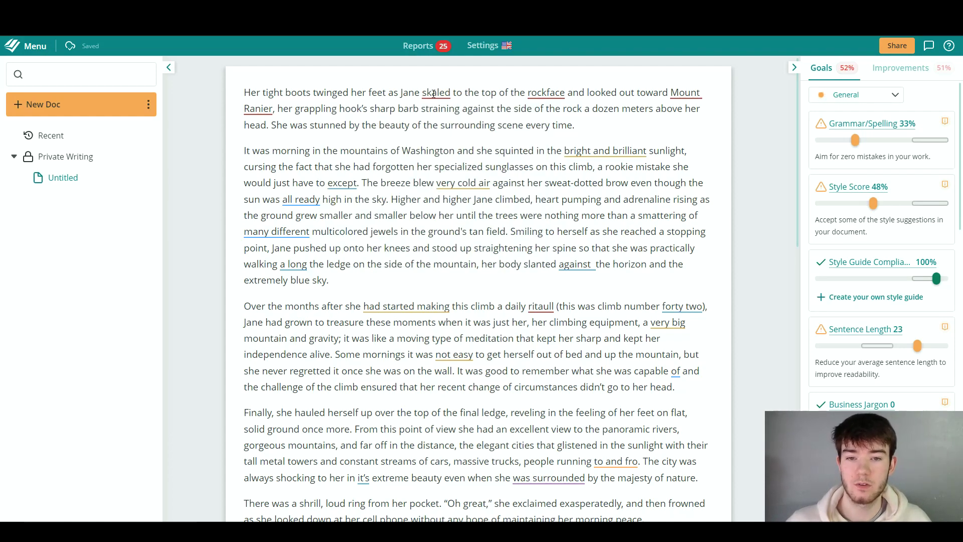
pyautogui.click(434, 94)
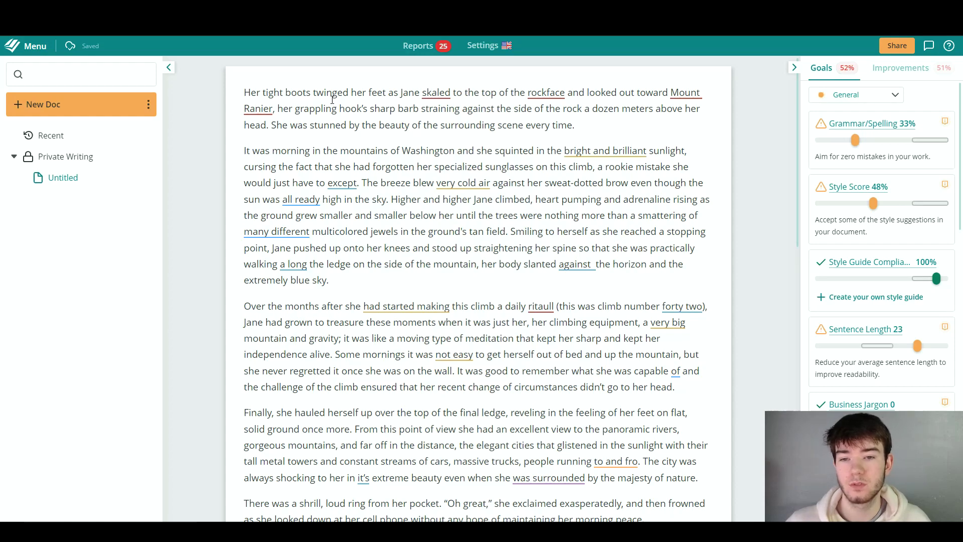
pyautogui.moveTo(443, 93)
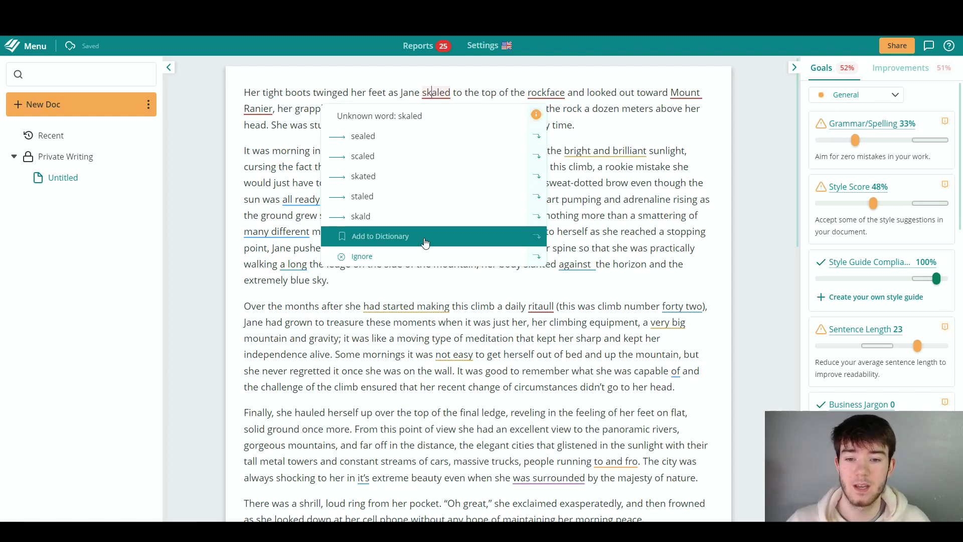
pyautogui.click(401, 156)
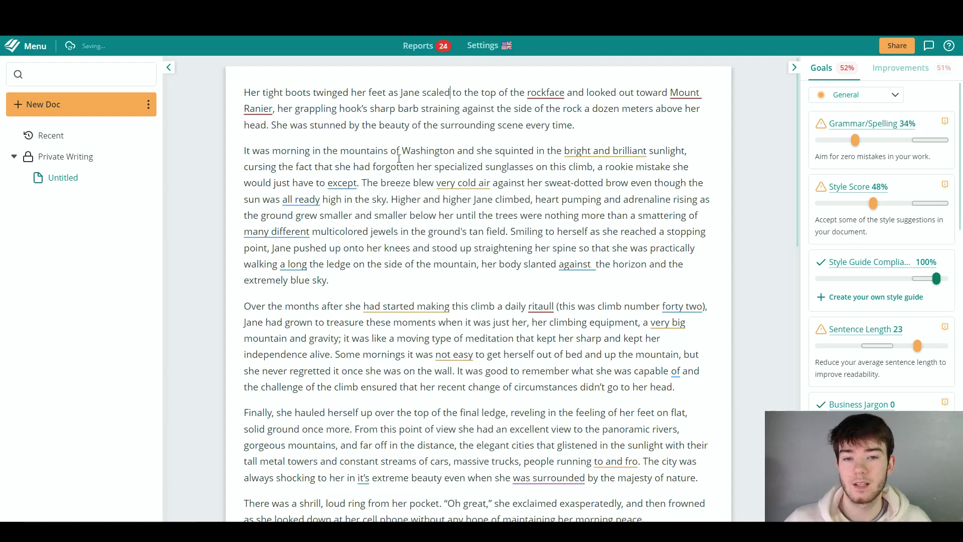
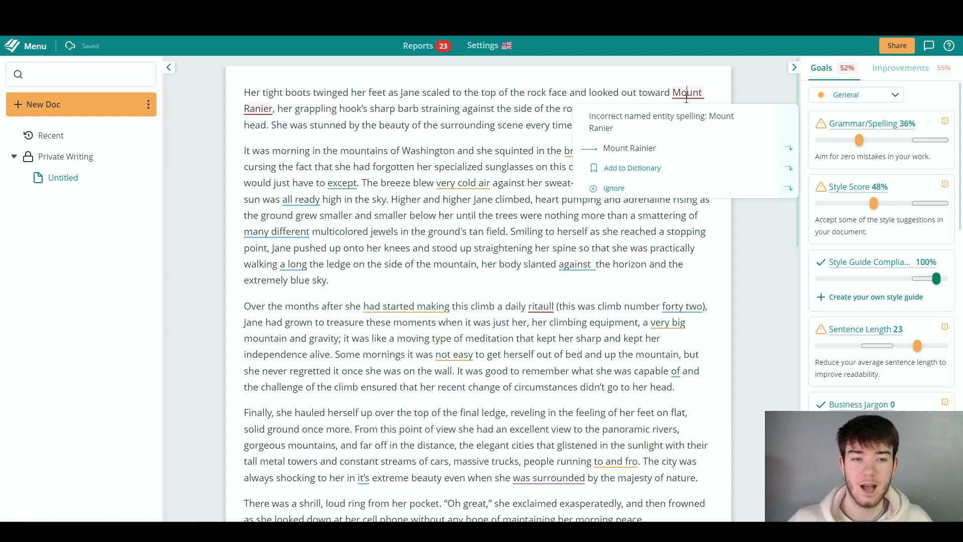
pyautogui.click(685, 146)
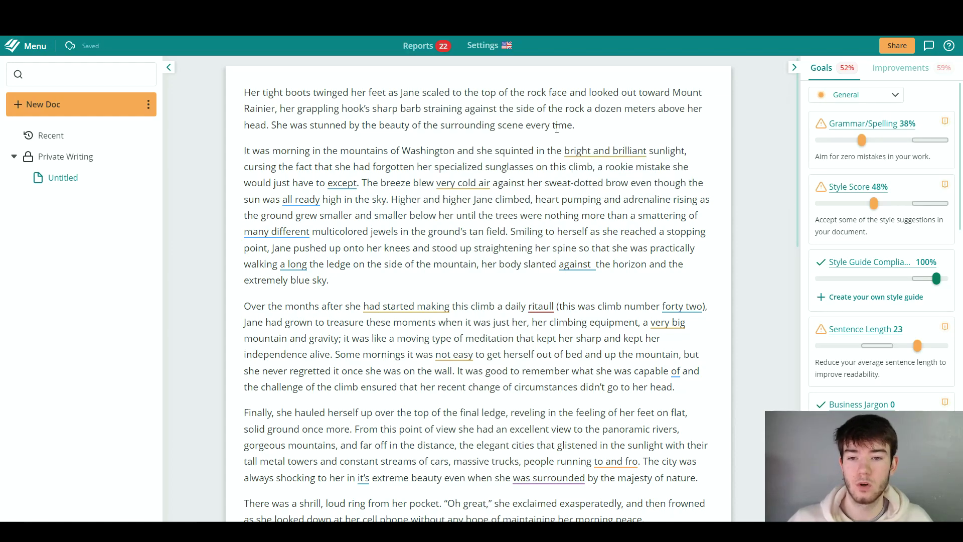
# Ignore the redundancy suggestion for "bright and brilliant" in the second paragraph.
pyautogui.moveTo(907, 130)
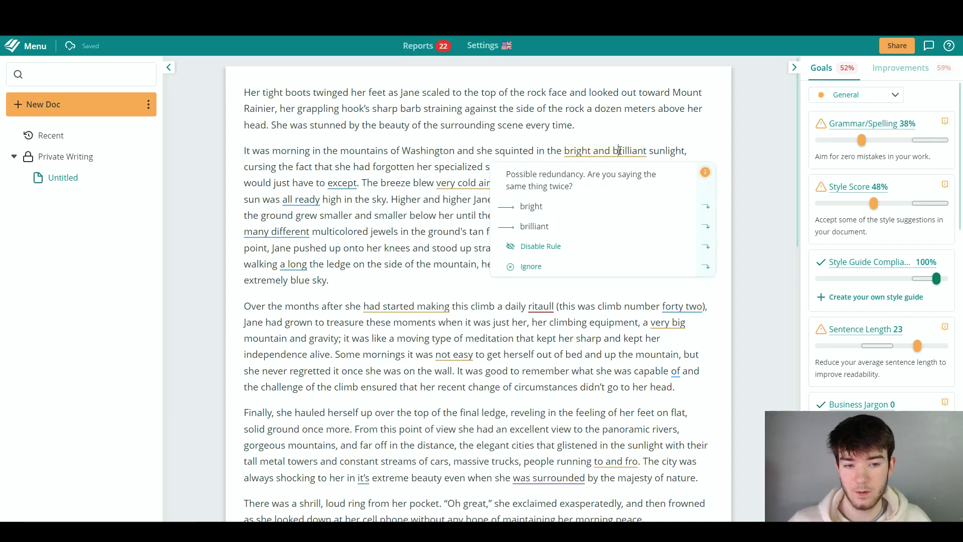
pyautogui.click(627, 151)
pyautogui.moveTo(626, 152)
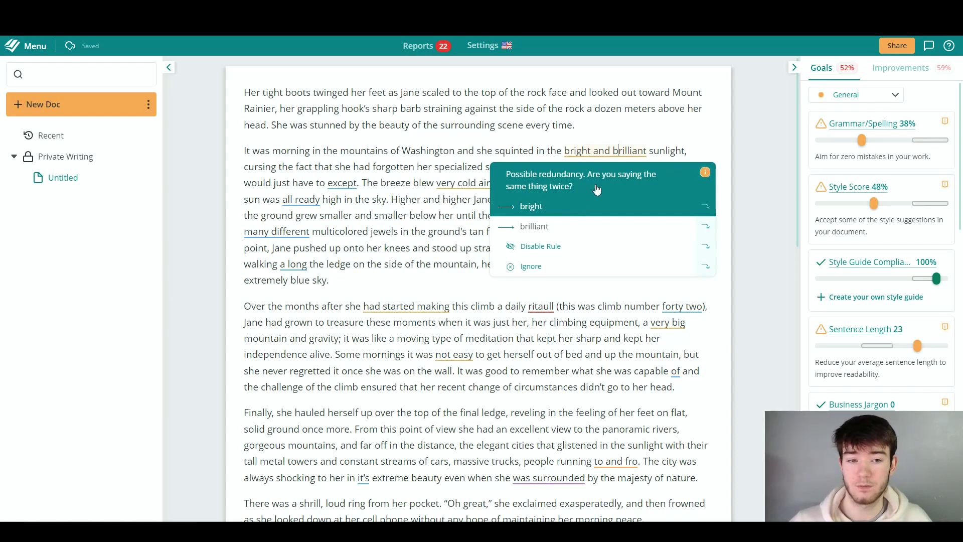
pyautogui.click(586, 249)
pyautogui.click(569, 209)
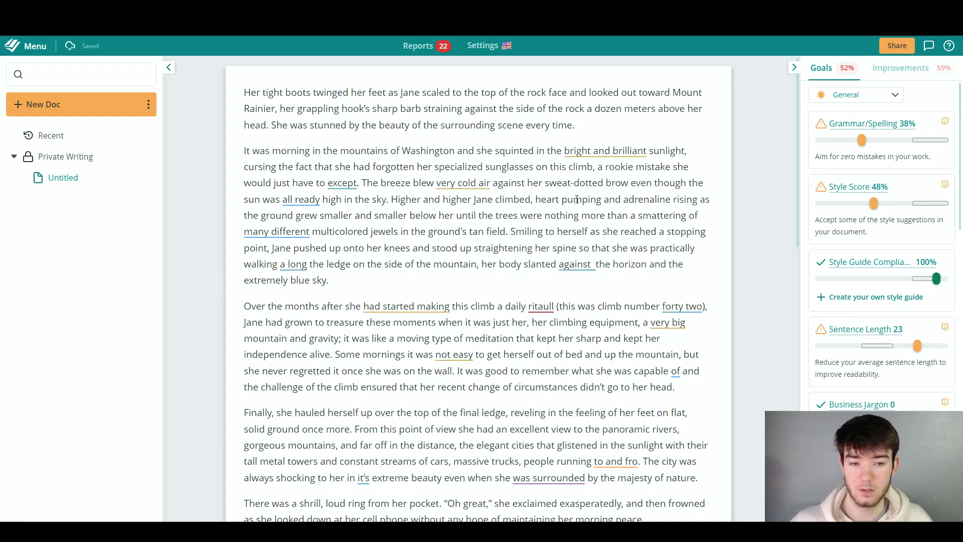
pyautogui.click(599, 150)
pyautogui.click(569, 266)
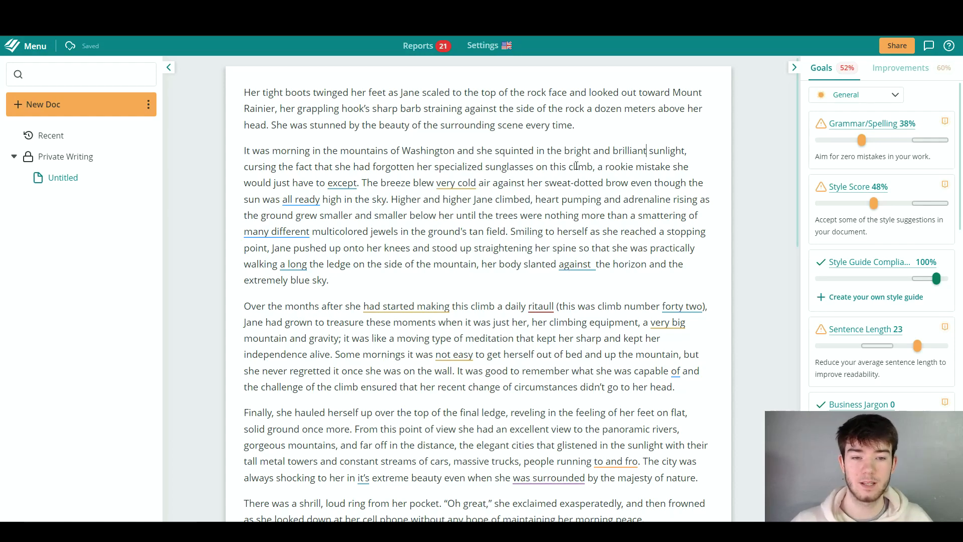
# In the second paragraph, accept the suggestions replacing "except" with "accept" and "very cold air" with "frosty air".
pyautogui.click(341, 185)
pyautogui.click(326, 222)
pyautogui.click(461, 185)
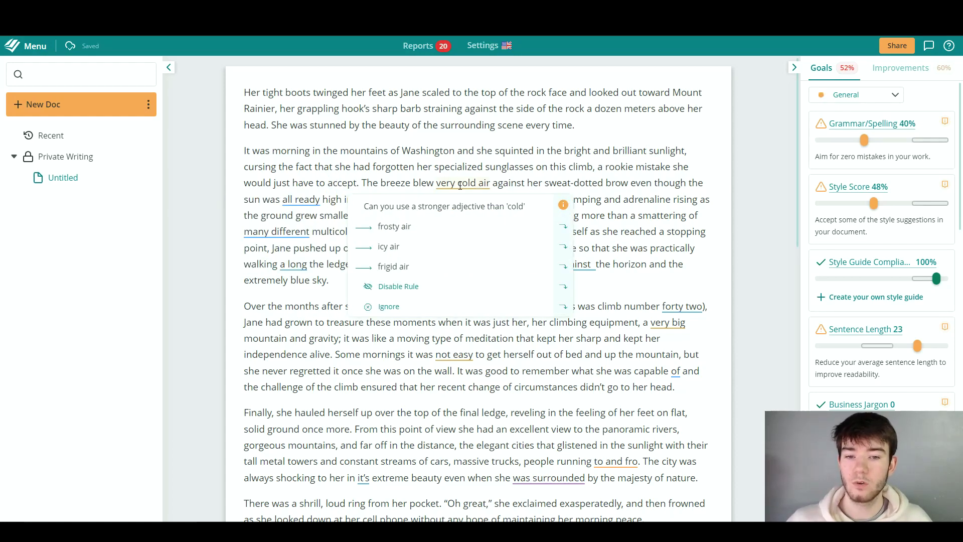
pyautogui.click(442, 225)
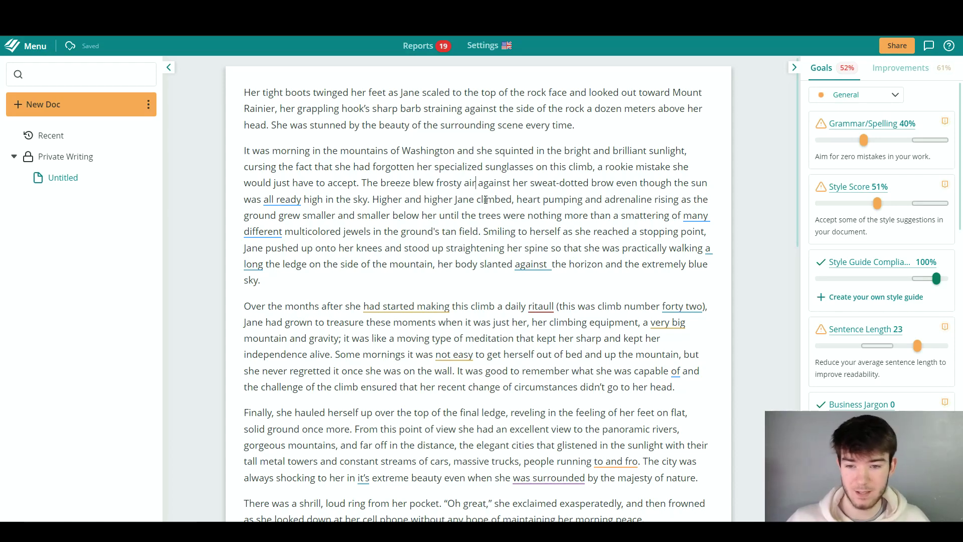
# In the second paragraph, accept the suggestion replacing "all ready" with "already".
pyautogui.click(289, 200)
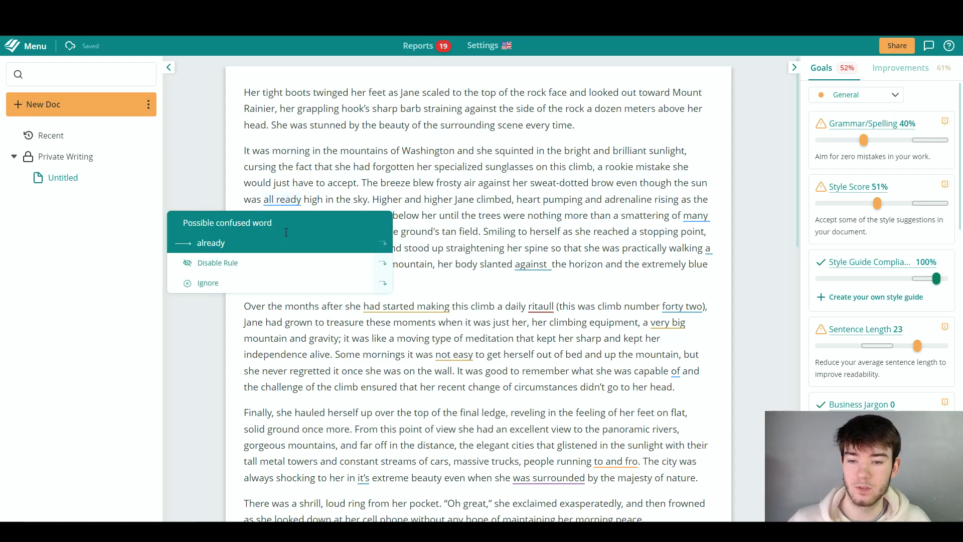
pyautogui.press('Return')
pyautogui.moveTo(697, 214)
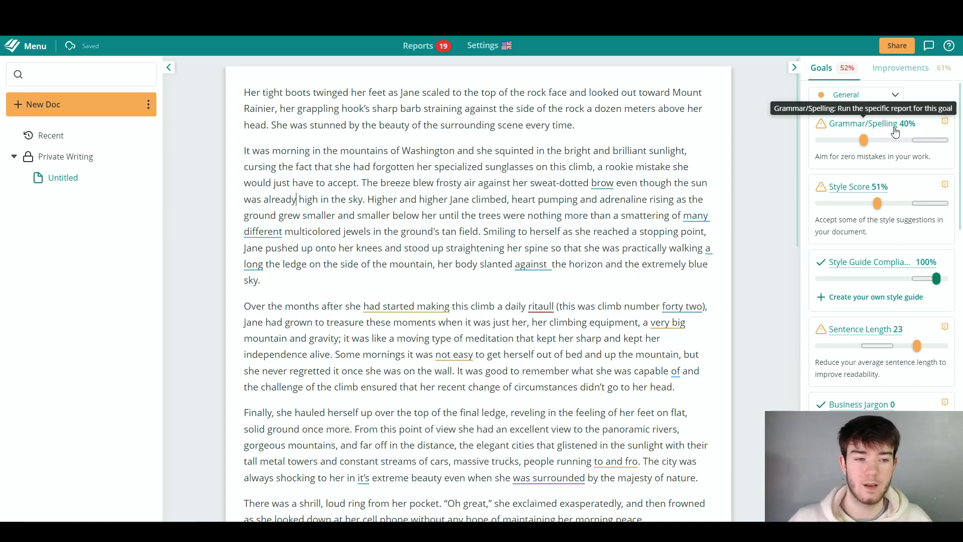
# Review the full list of General writing goals again and the description of the document type selector.
pyautogui.scroll(-4, 873, 200)
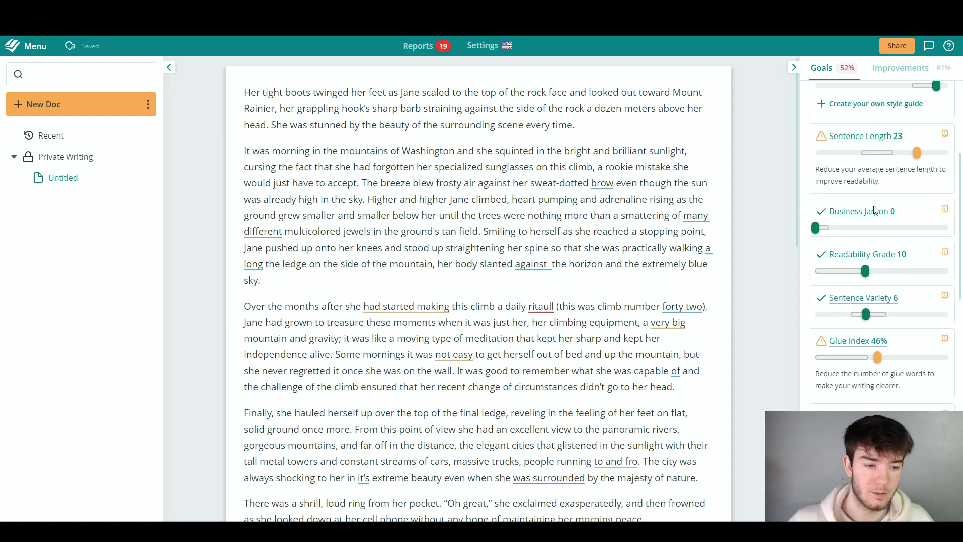
pyautogui.scroll(-6, 898, 303)
pyautogui.scroll(-3, 898, 302)
pyautogui.scroll(12, 897, 302)
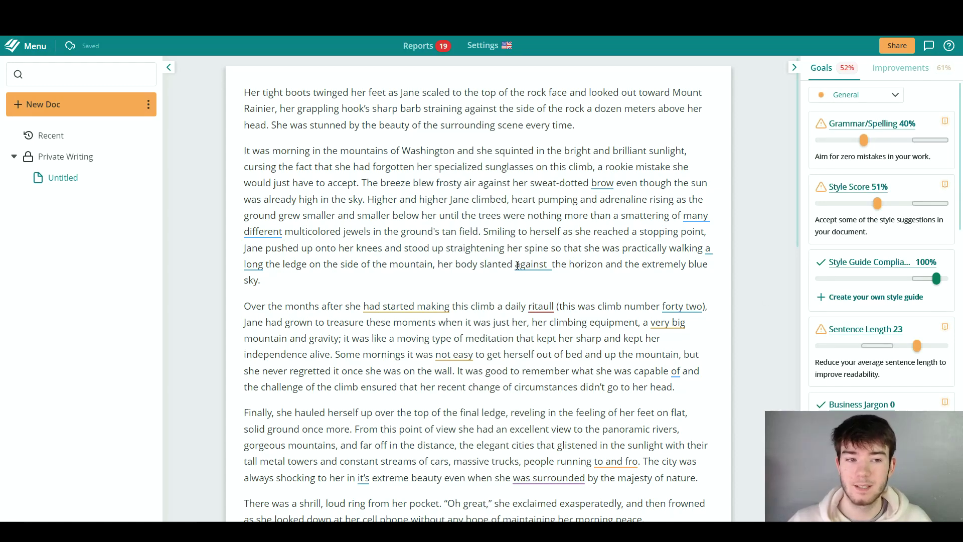
pyautogui.moveTo(822, 104)
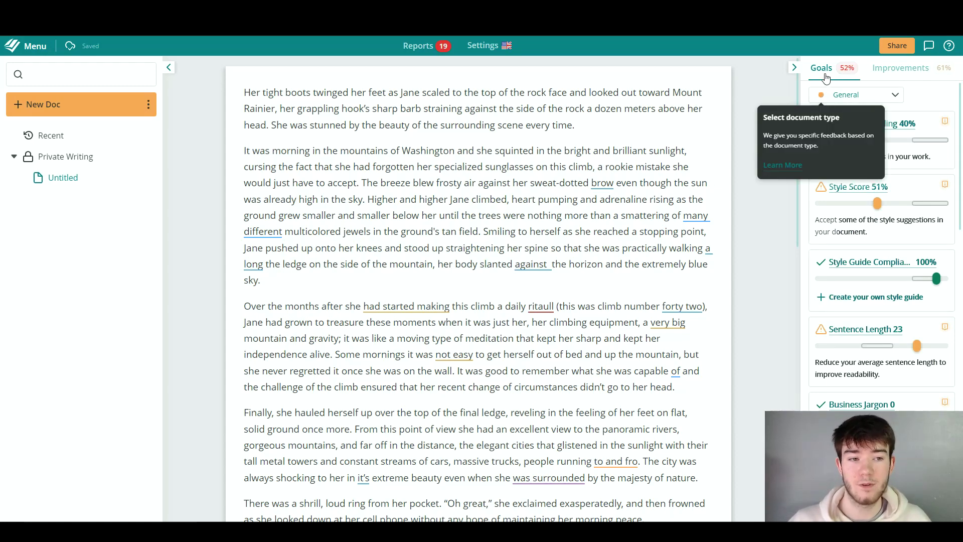
# Compare the writing goals with the list of improvements and examine the details of the "brow" suggestion.
pyautogui.click(907, 72)
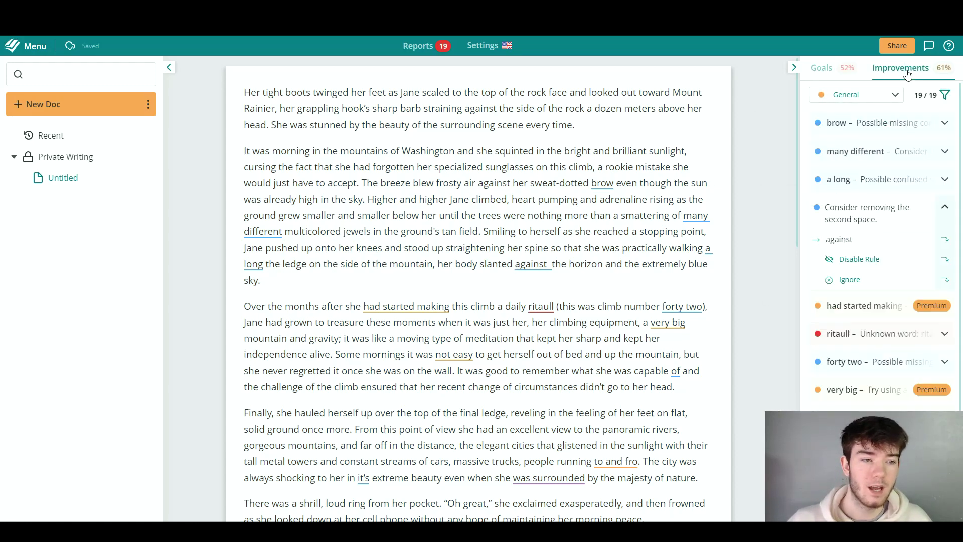
pyautogui.click(848, 74)
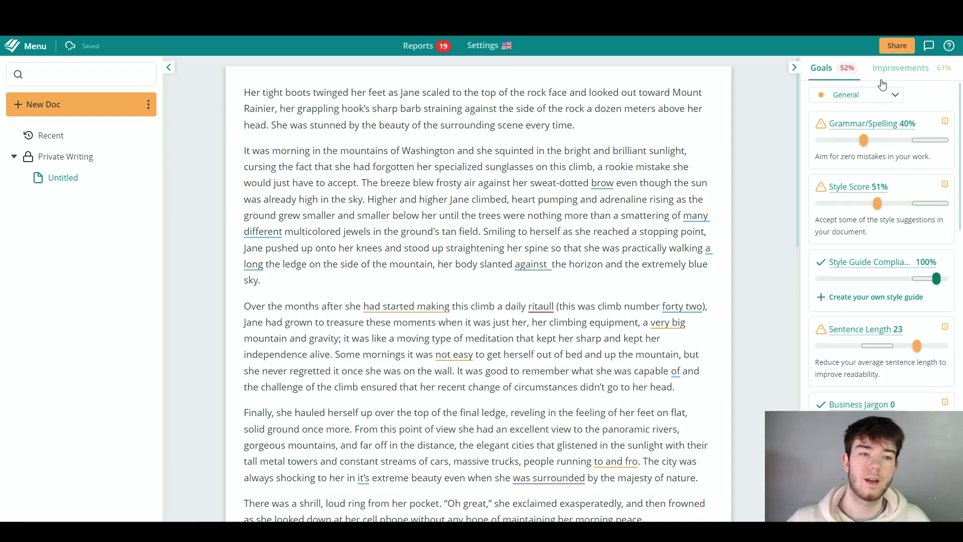
pyautogui.click(898, 71)
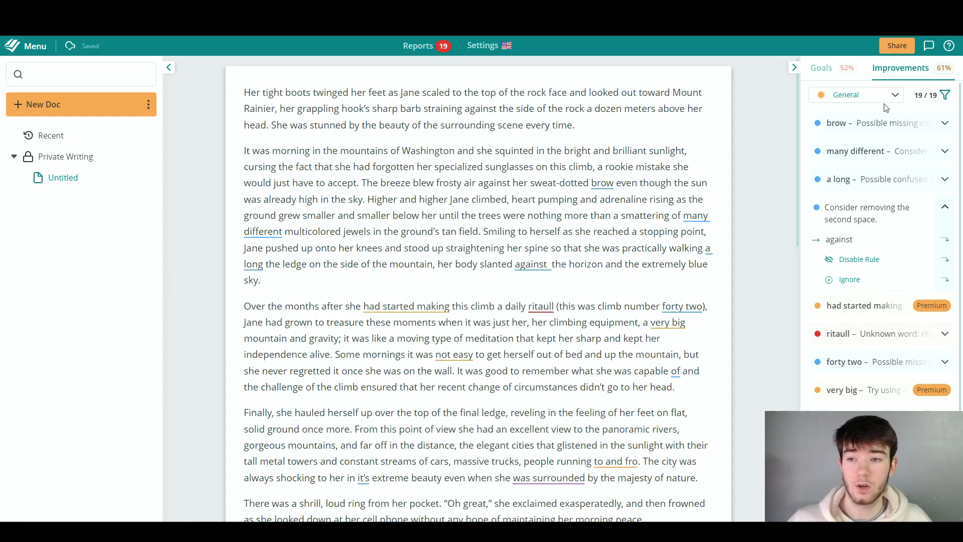
pyautogui.click(940, 128)
pyautogui.click(946, 126)
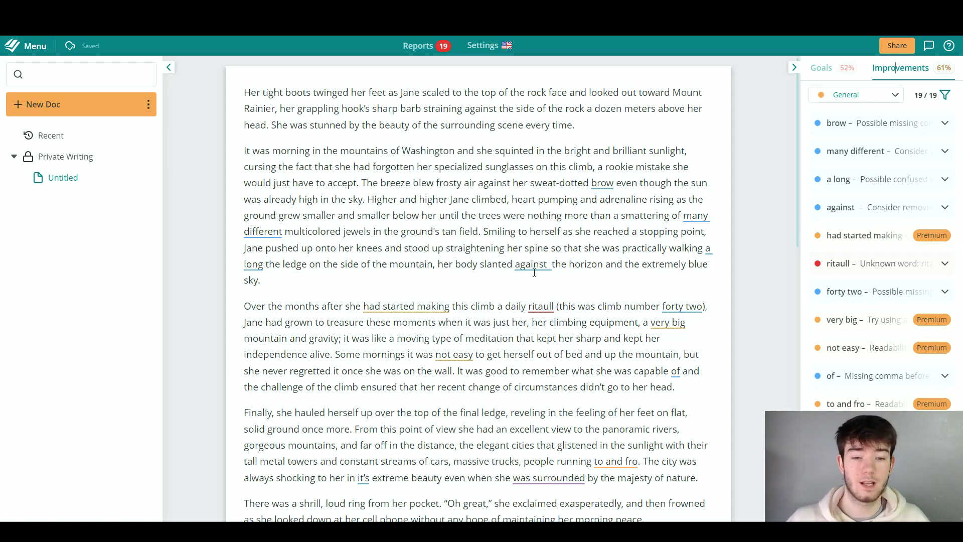
# In the second paragraph, accept the corrections removing the extra space after "against" and shortening "many different" to "many".
pyautogui.click(883, 207)
pyautogui.click(550, 307)
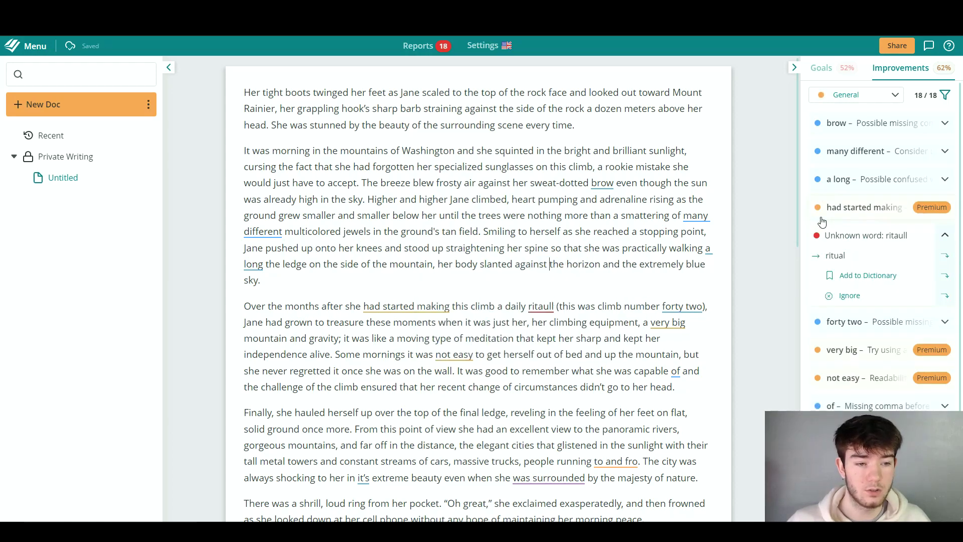
pyautogui.click(696, 216)
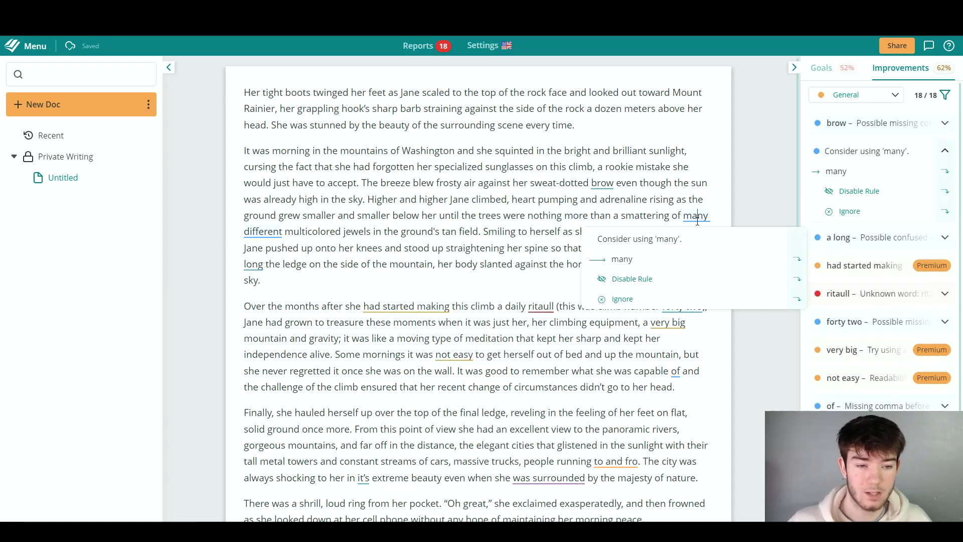
pyautogui.click(624, 256)
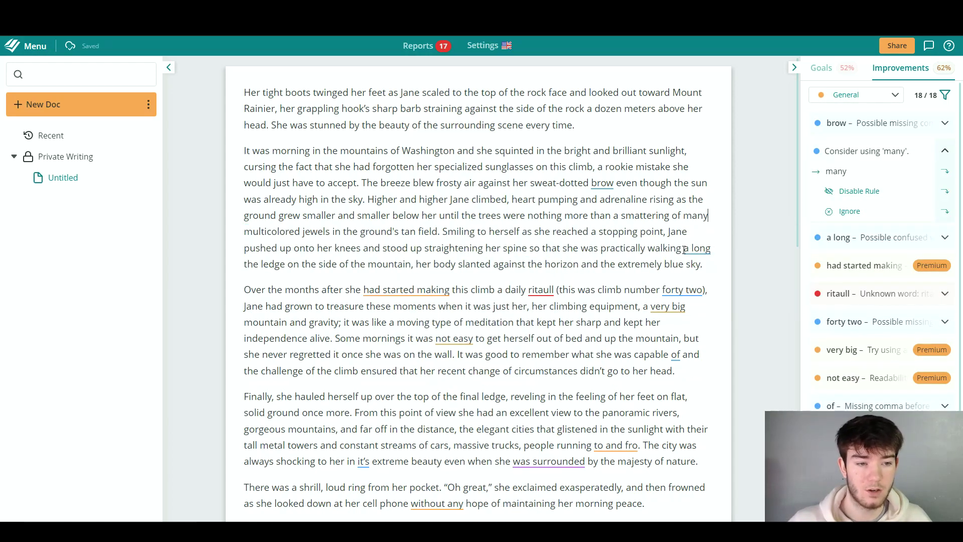
# In the second paragraph, accept the missing comma after "brow" and the replacement of "a long" with "along".
pyautogui.click(604, 183)
pyautogui.click(519, 226)
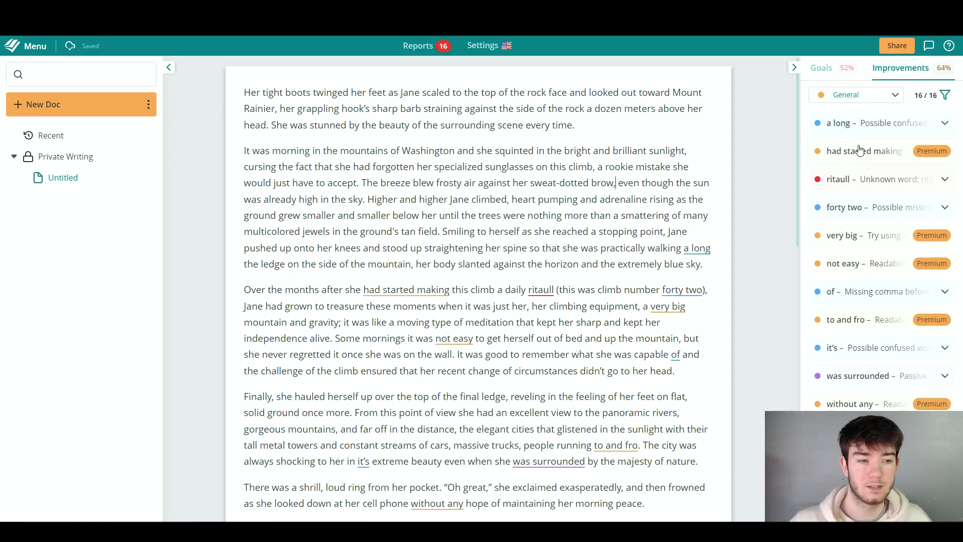
pyautogui.click(892, 141)
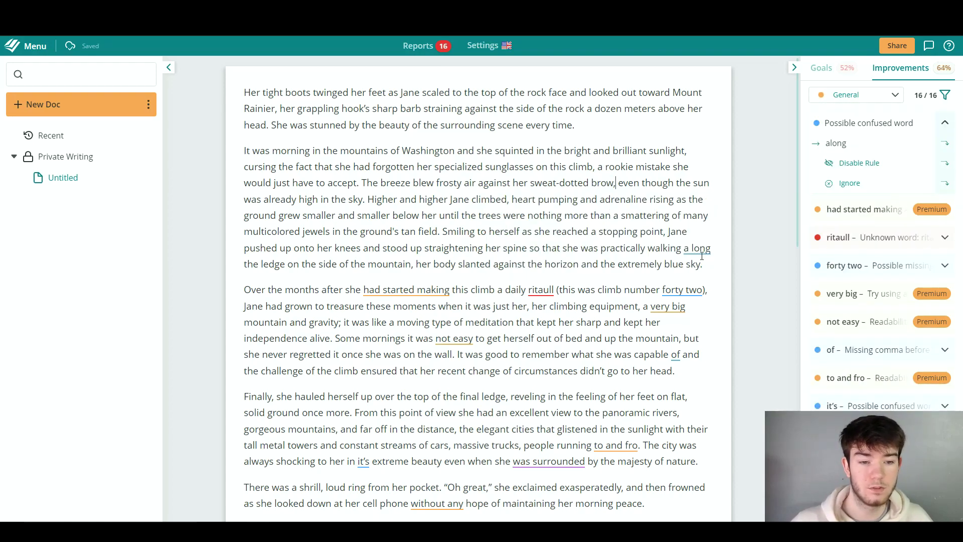
# In the third paragraph, accept the corrections of "forty two" to "forty-two" and "ritaull" to "ritual".
pyautogui.click(680, 290)
pyautogui.click(676, 316)
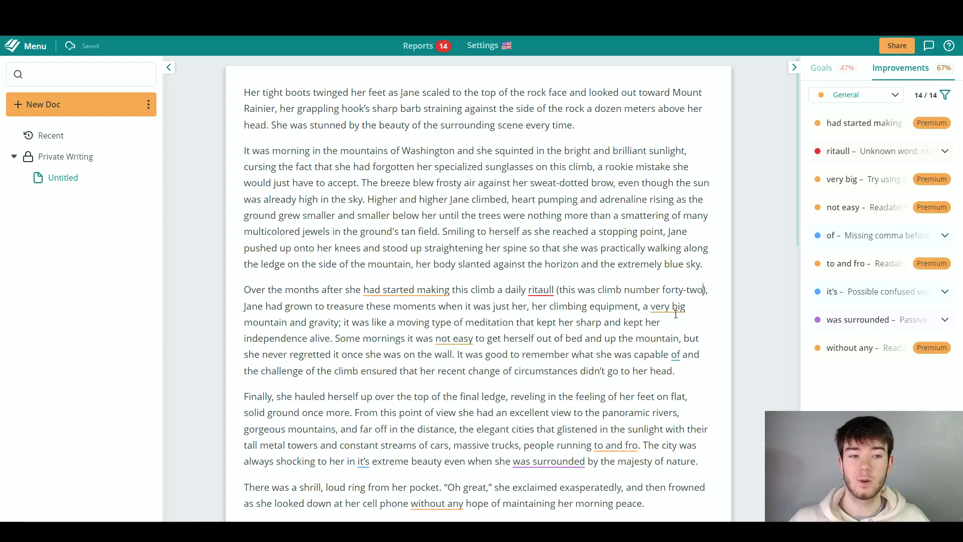
pyautogui.click(541, 291)
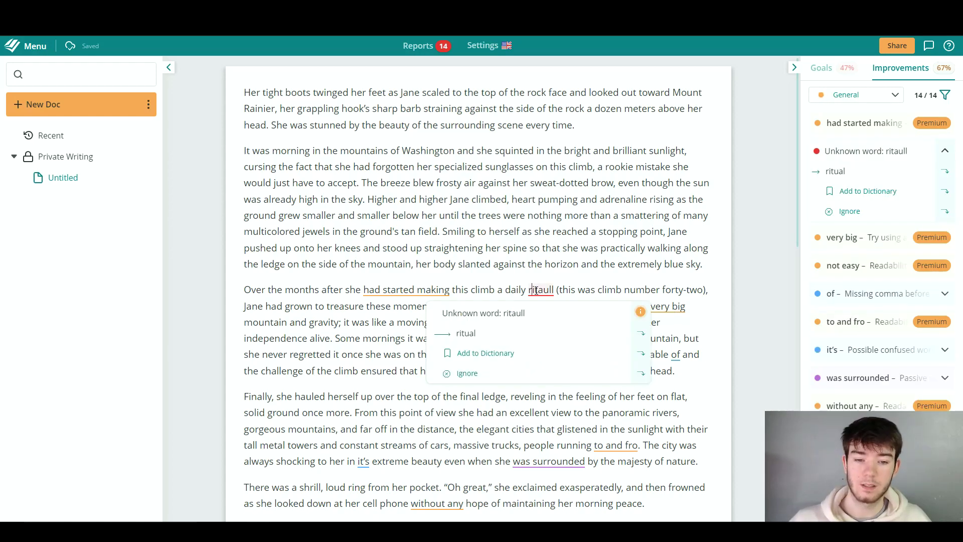
pyautogui.click(543, 323)
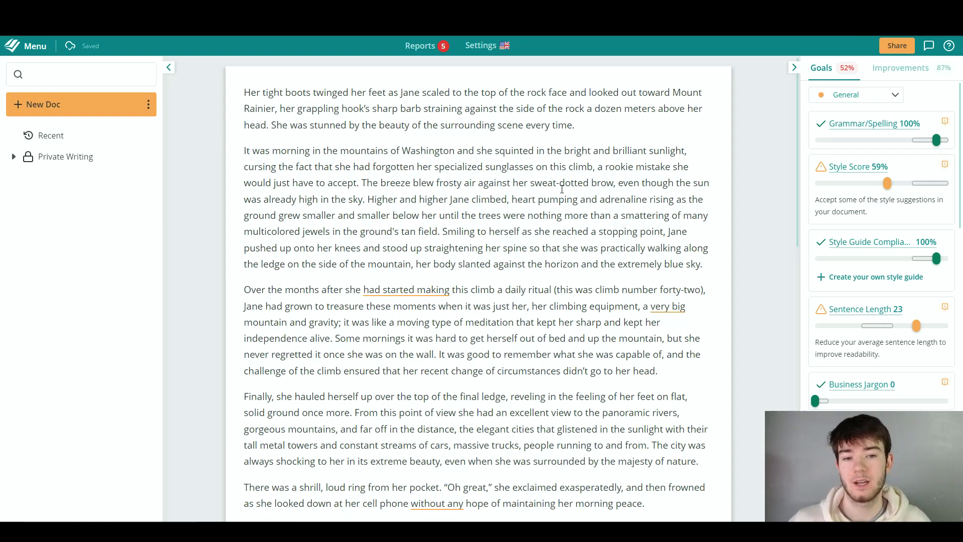
# Run the Grammar/Spelling goal's report, review the Grammar Check summary, and close the report.
pyautogui.scroll(-1, 562, 188)
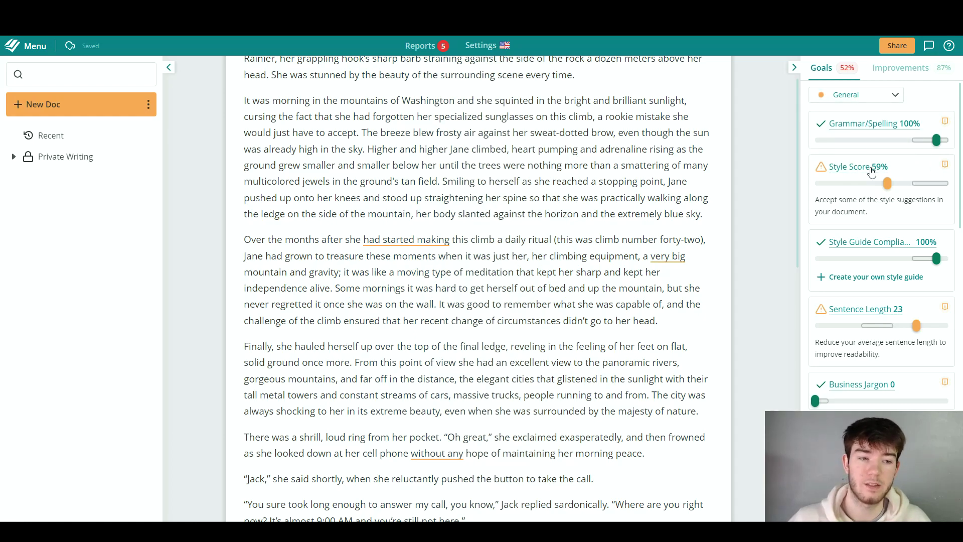
pyautogui.click(867, 128)
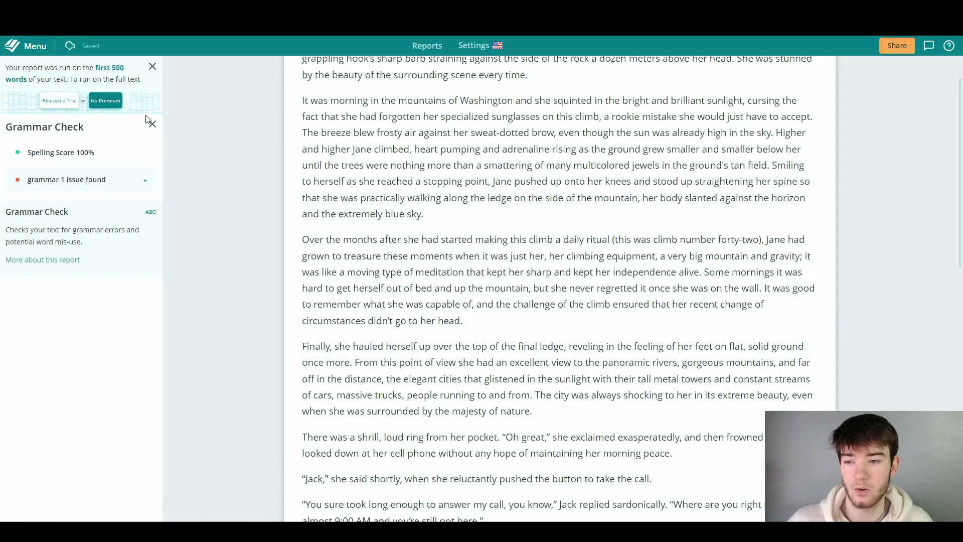
pyautogui.click(152, 66)
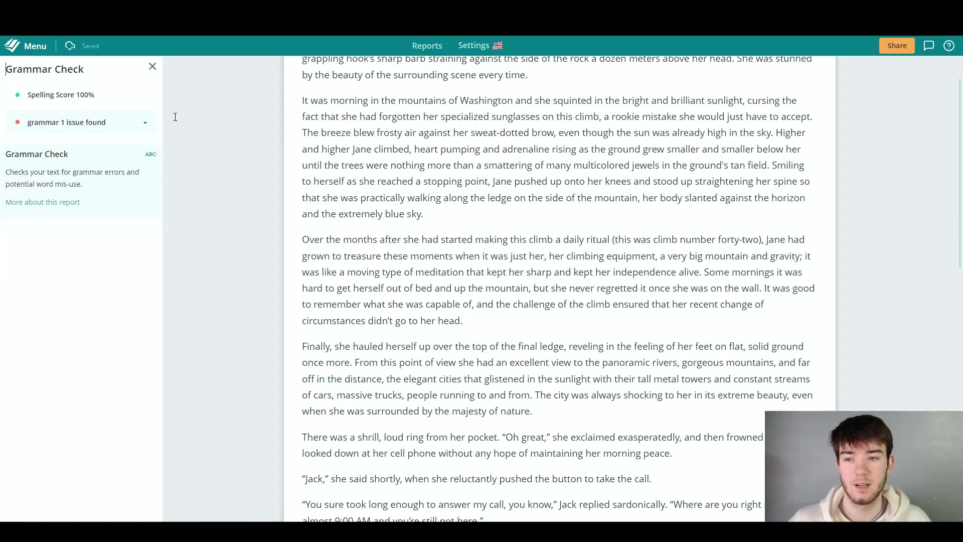
pyautogui.click(153, 66)
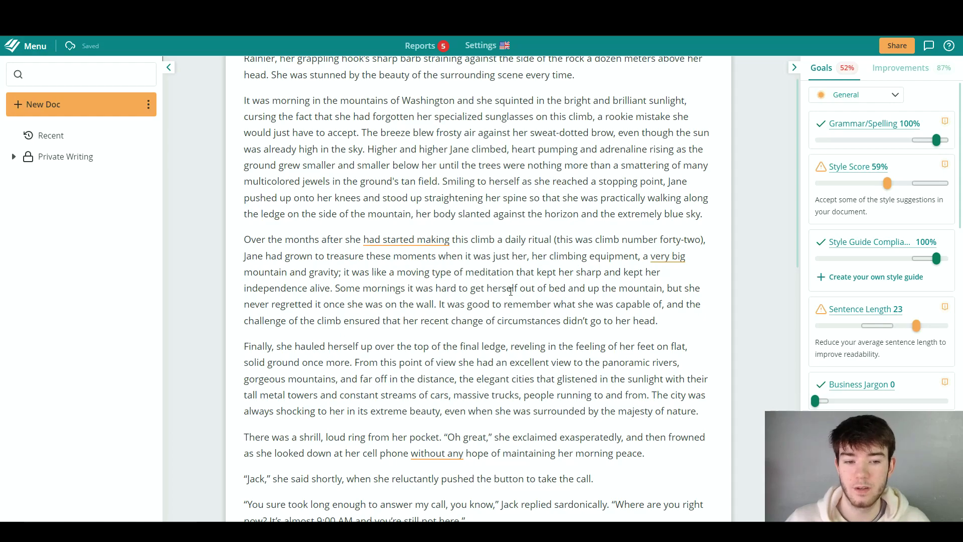
# Look over the rest of the corrected sample document and export it.
pyautogui.scroll(1, 511, 292)
pyautogui.scroll(-5, 512, 292)
pyautogui.scroll(-1, 512, 292)
pyautogui.scroll(3, 512, 293)
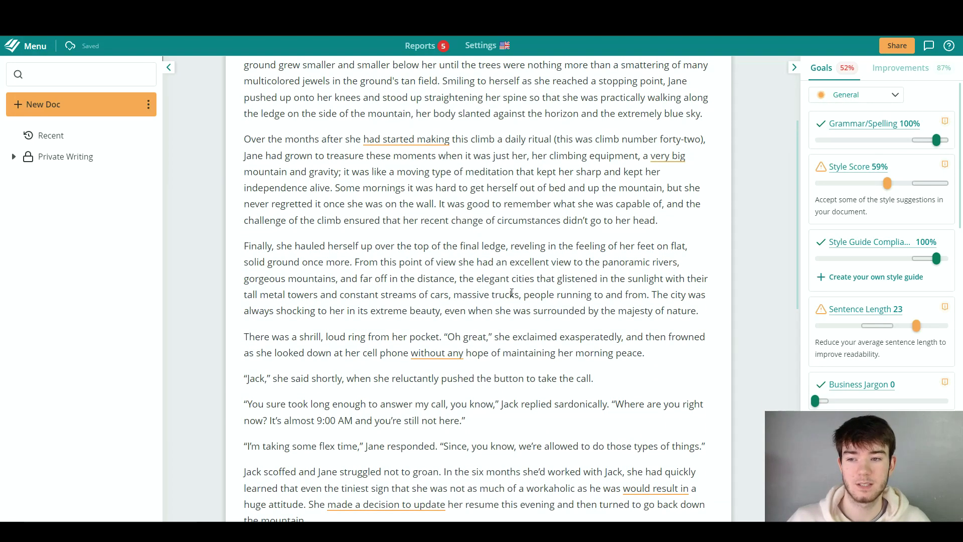
pyautogui.click(27, 48)
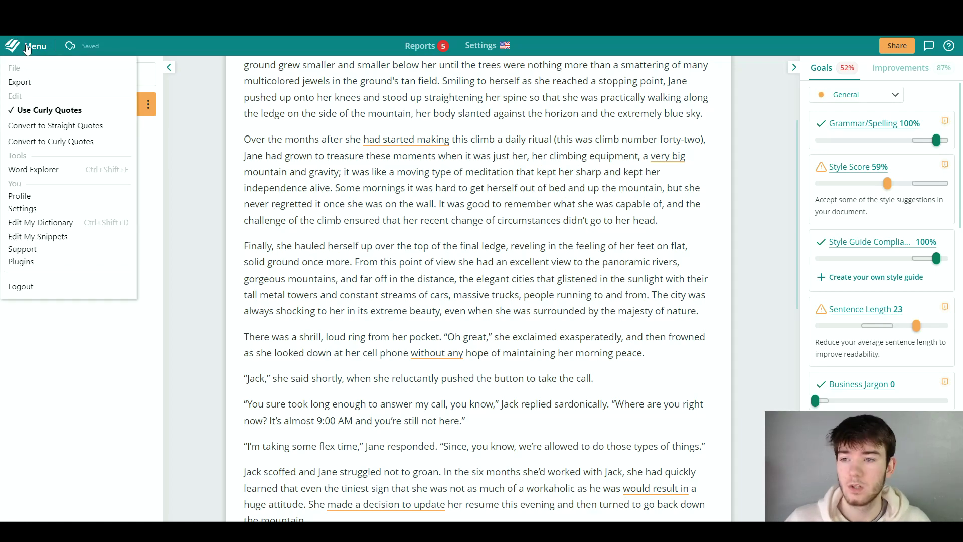
pyautogui.click(27, 85)
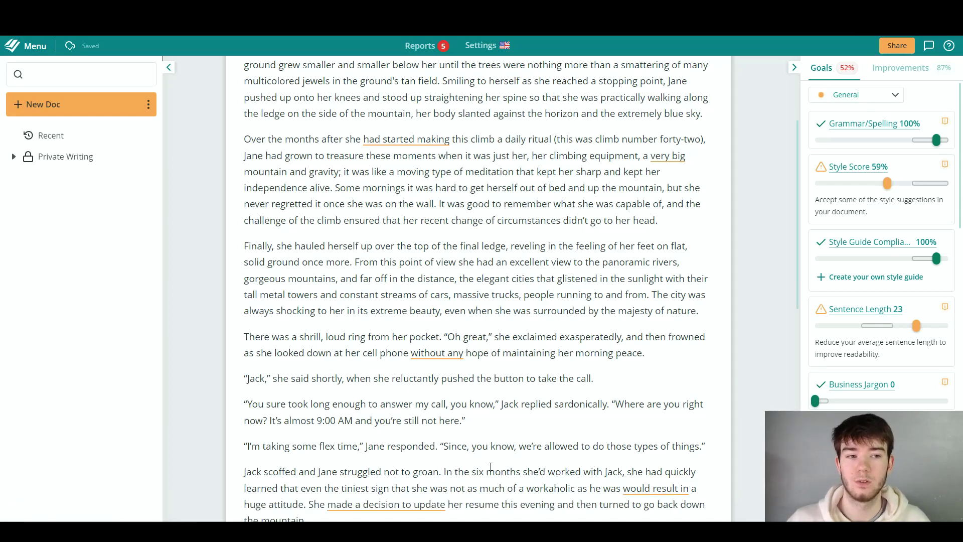
# Examine the document's sharing options, close them, and briefly collapse and restore the document list.
pyautogui.click(892, 49)
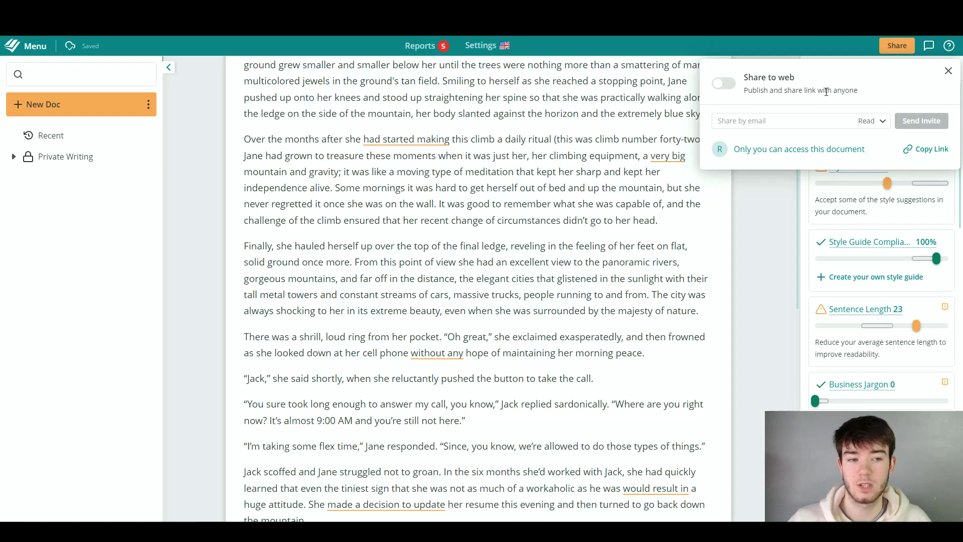
pyautogui.click(949, 71)
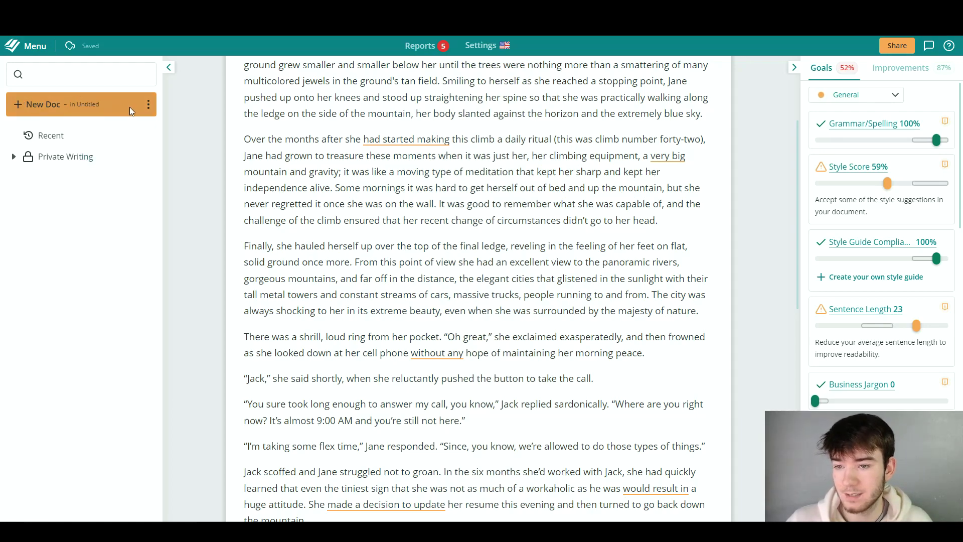
pyautogui.click(170, 67)
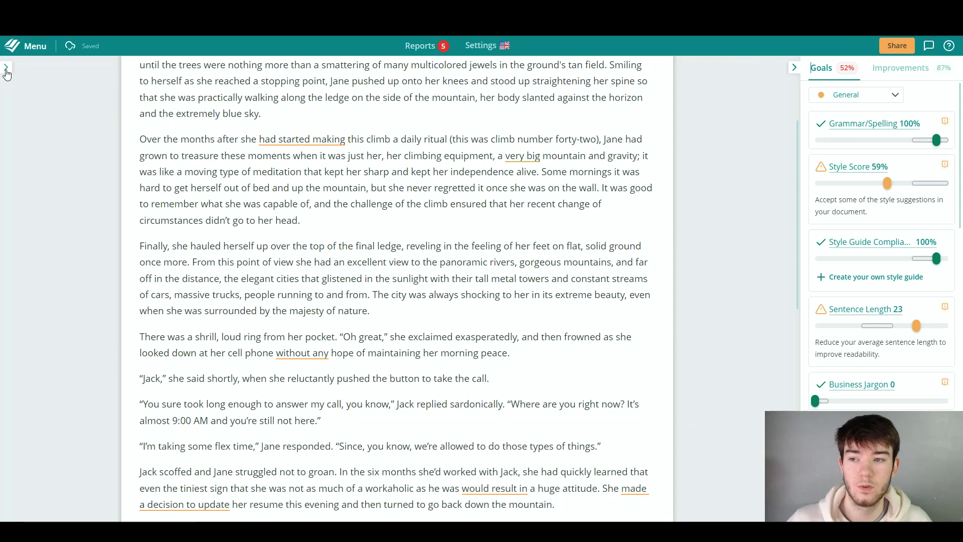
pyautogui.click(8, 74)
# Create a blank document nested under the Untitled sample document, and delete that new document.
pyautogui.click(27, 103)
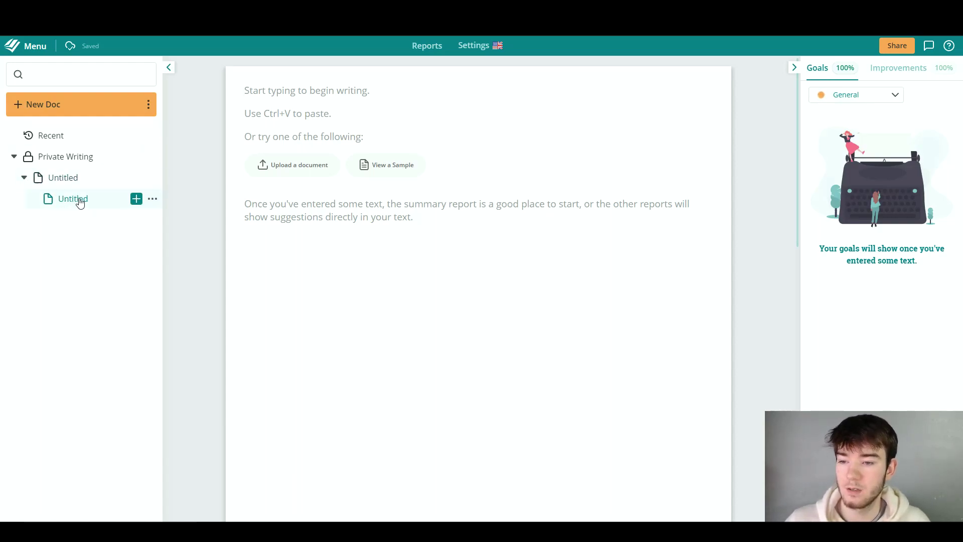
pyautogui.click(153, 199)
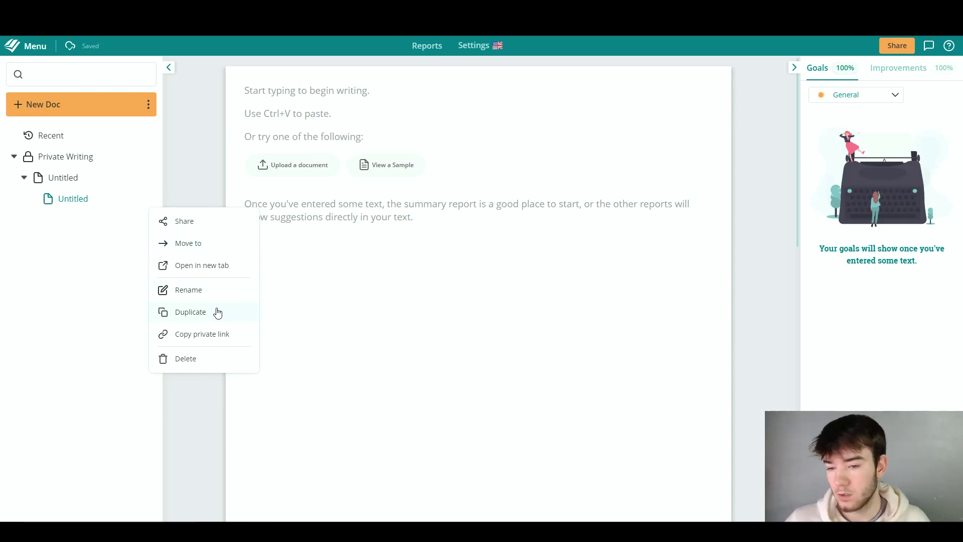
pyautogui.click(215, 360)
pyautogui.click(357, 299)
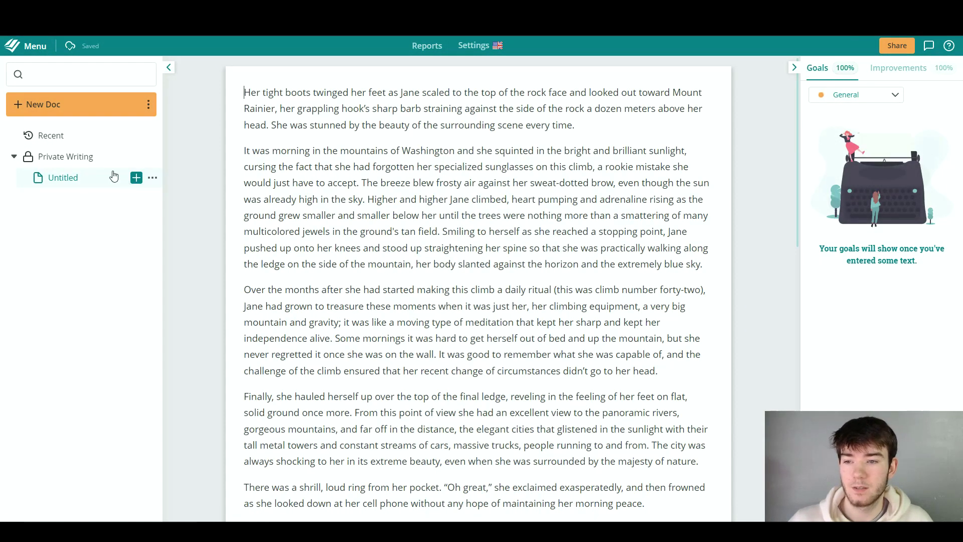
# Open the recent writing list and create a new document named Reviews under Private Writing.
pyautogui.click(47, 135)
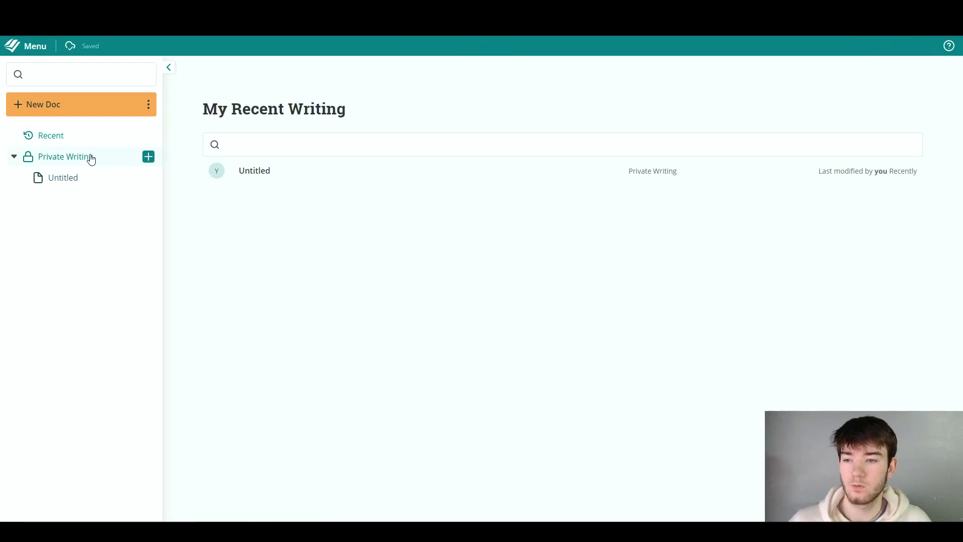
pyautogui.click(149, 157)
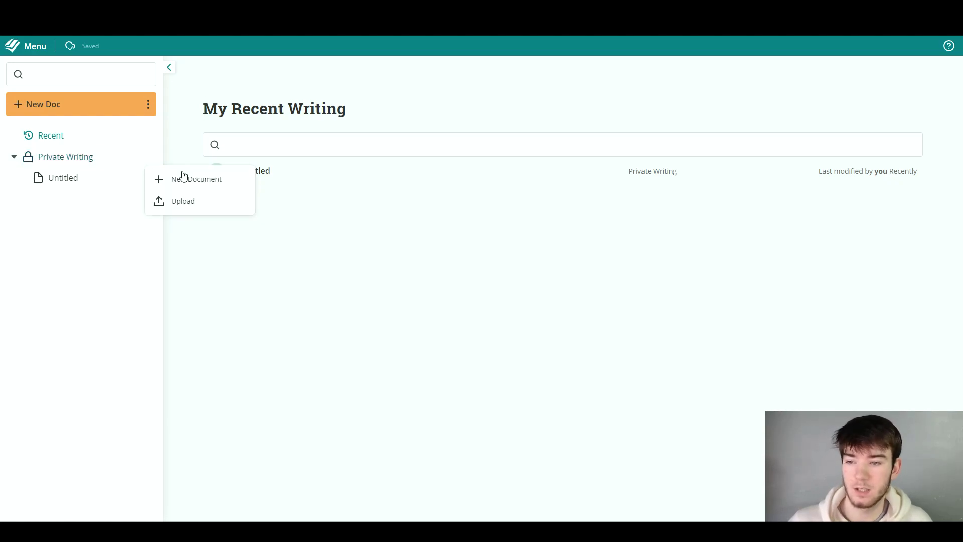
pyautogui.click(191, 185)
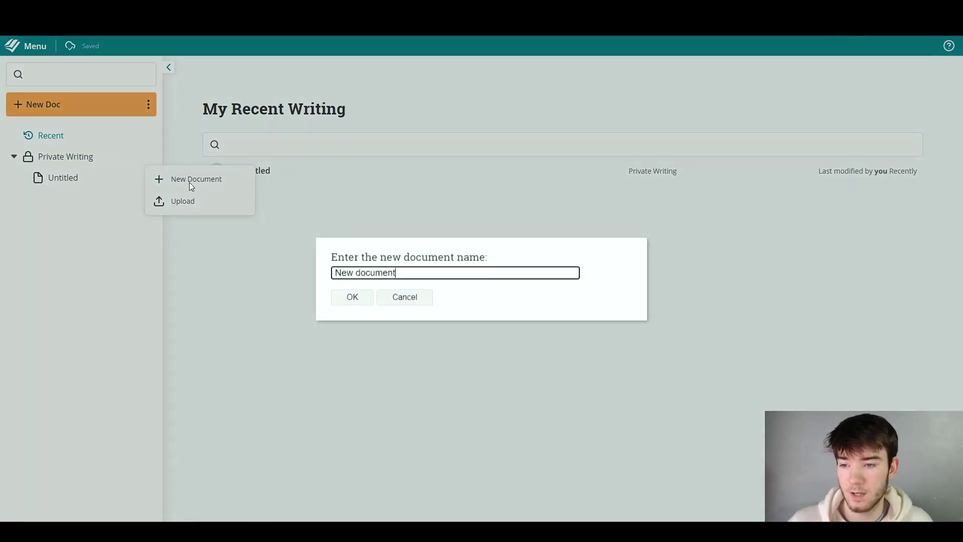
pyautogui.moveTo(435, 275); pyautogui.dragTo(329, 269)
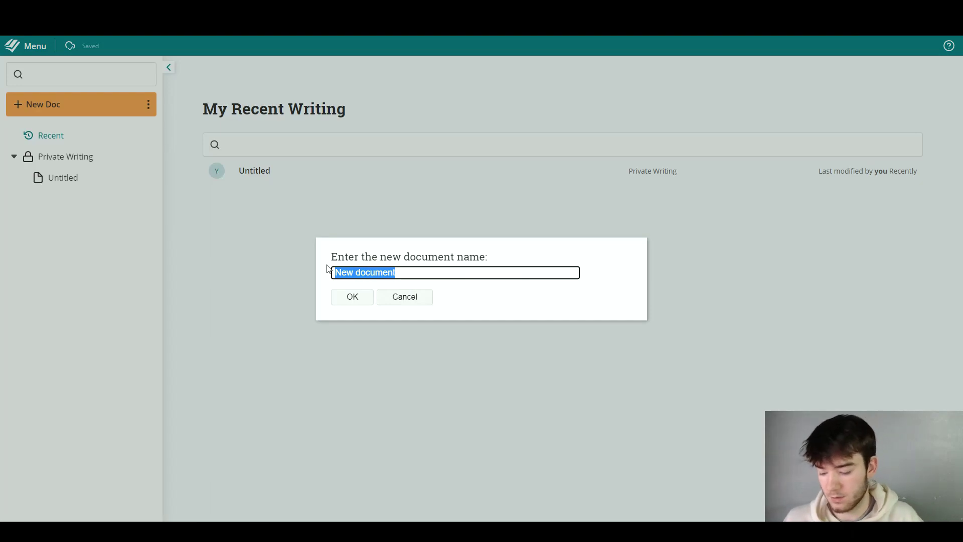
pyautogui.write('Reviews')
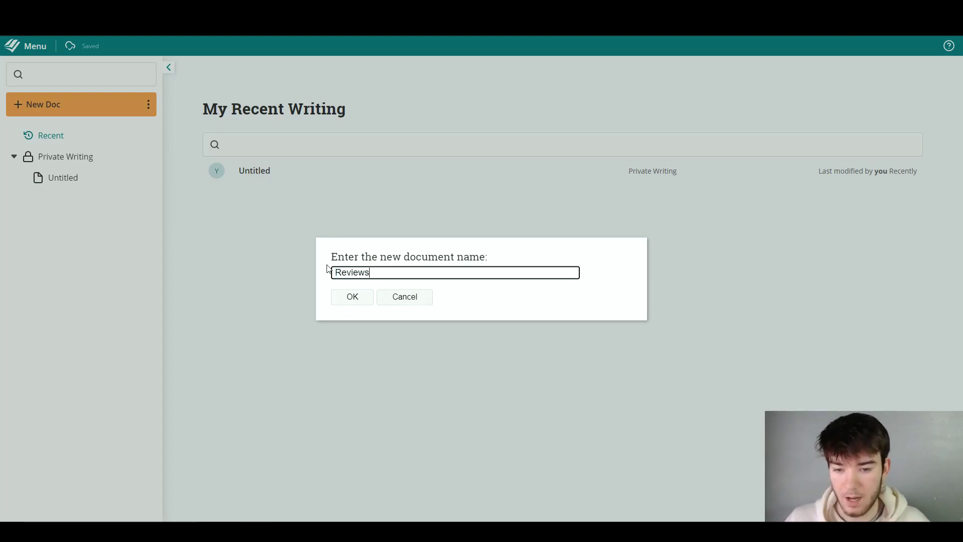
pyautogui.click(364, 299)
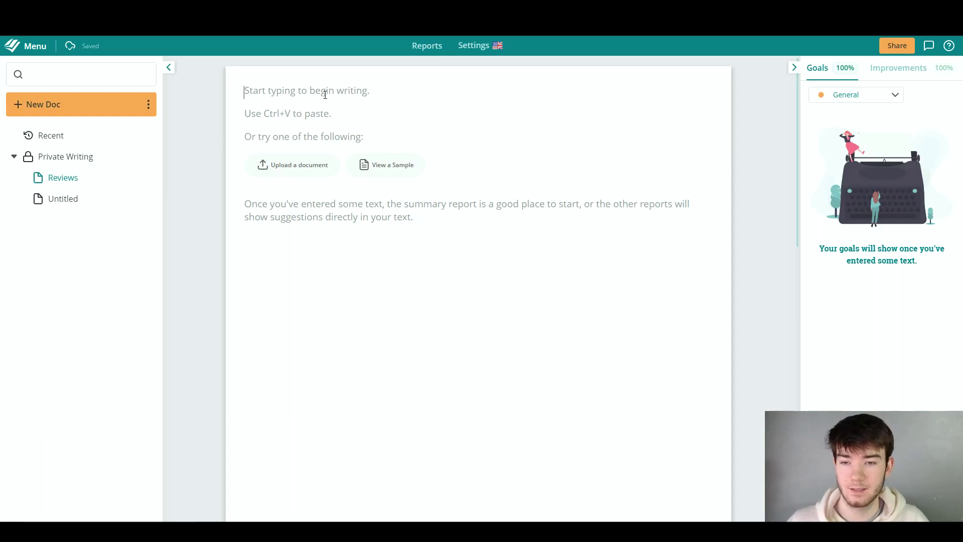
# Write "Once upon a time" in the Reviews document and look over its writing goals.
pyautogui.write('Once ')
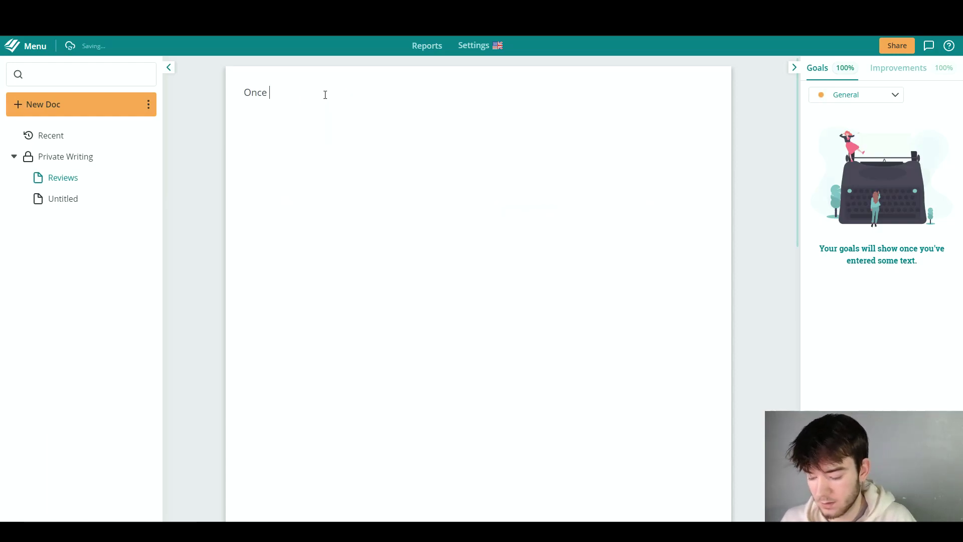
pyautogui.write('upon a time')
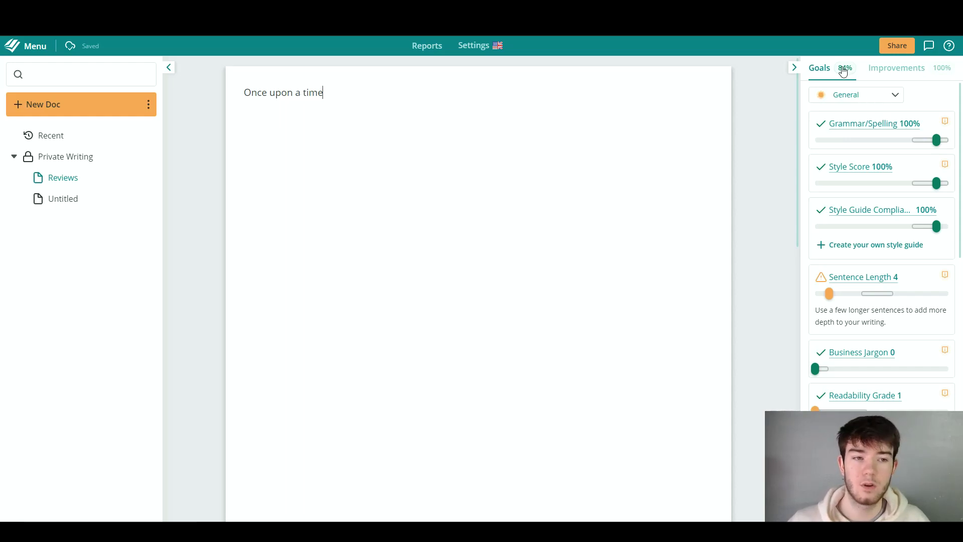
pyautogui.scroll(-2, 861, 217)
pyautogui.scroll(2, 859, 219)
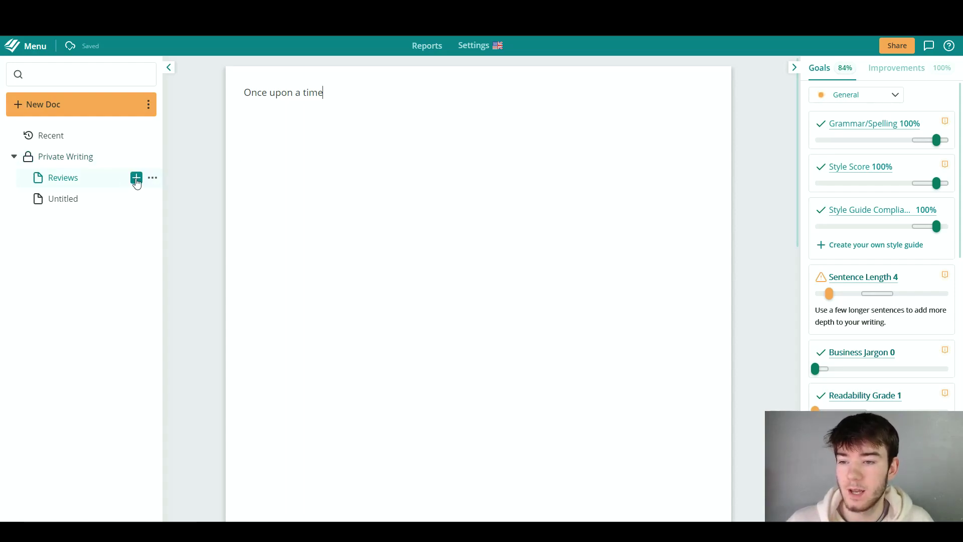
# Examine the available move destinations for the Reviews document and cancel without moving it.
pyautogui.click(153, 180)
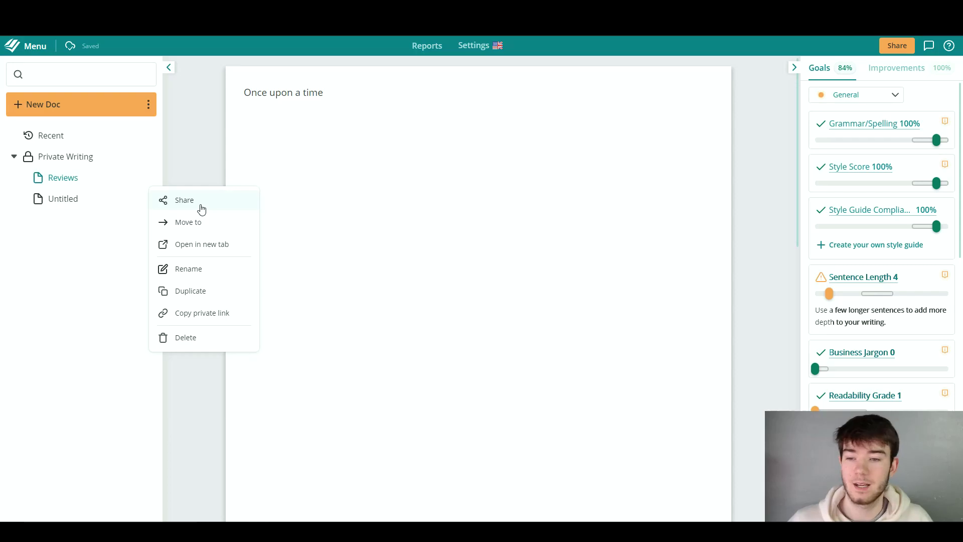
pyautogui.click(209, 221)
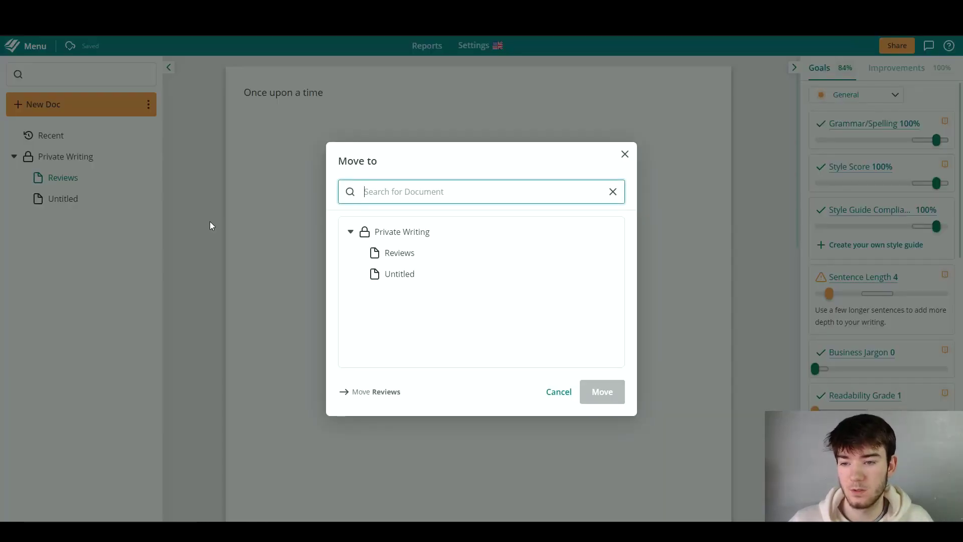
pyautogui.click(422, 282)
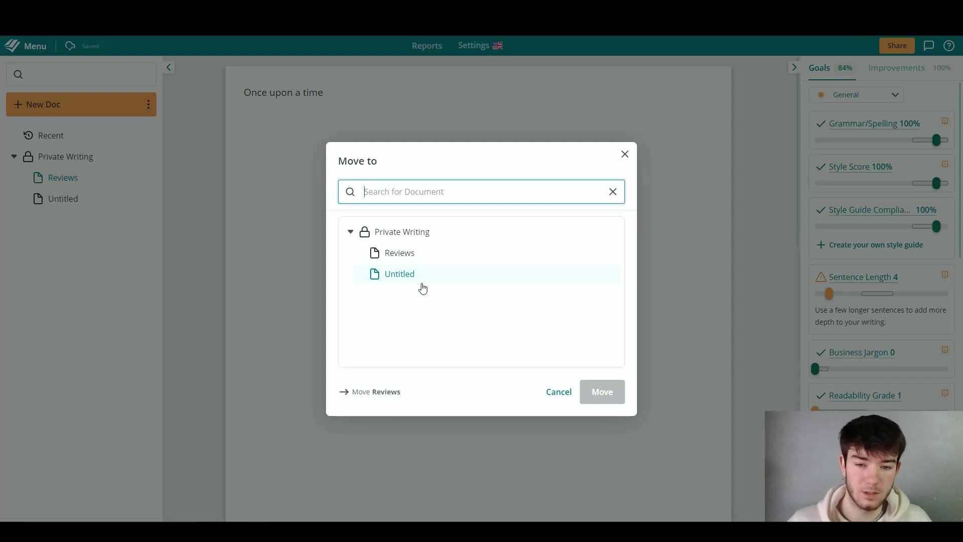
pyautogui.click(559, 392)
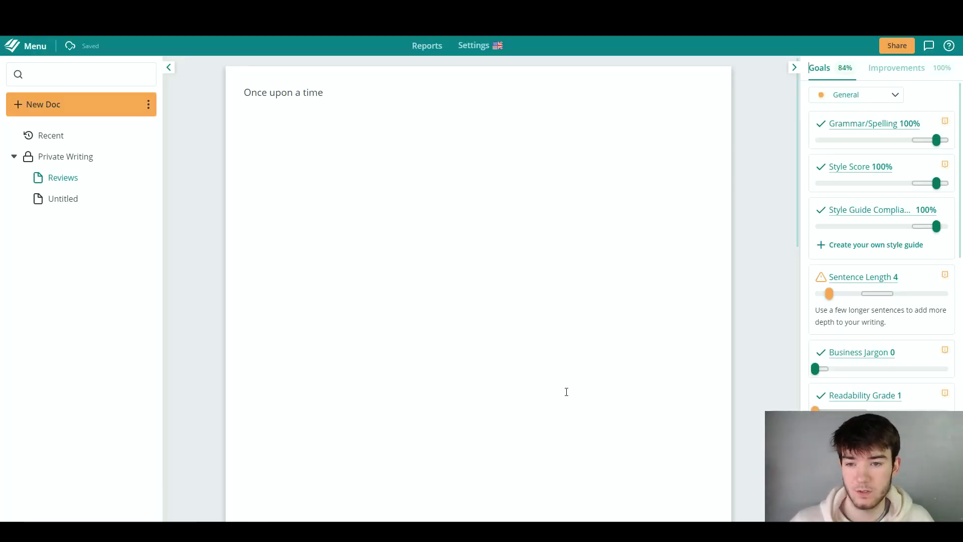